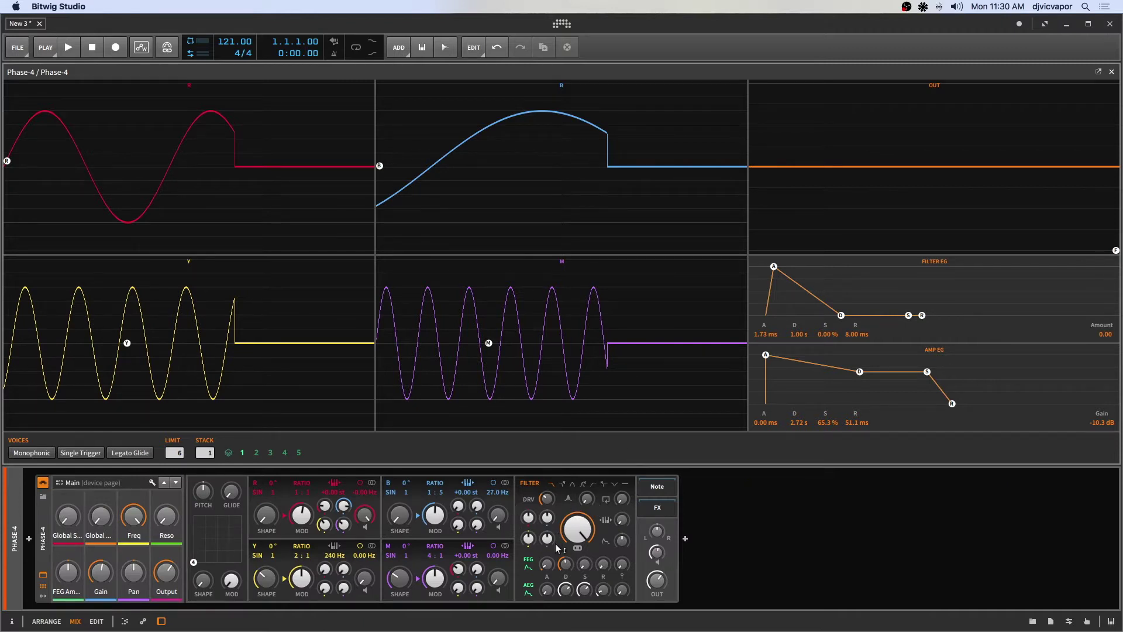
Step: Adjust the filter drive of the Phase-4, ending at about -8.2 dB
{"action": "mouse_move", "coordinate": [565, 523]}
{"action": "left_click_drag", "start_coordinate": [547, 499], "coordinate": [546, 498]}
{"action": "mouse_move", "coordinate": [546, 499]}
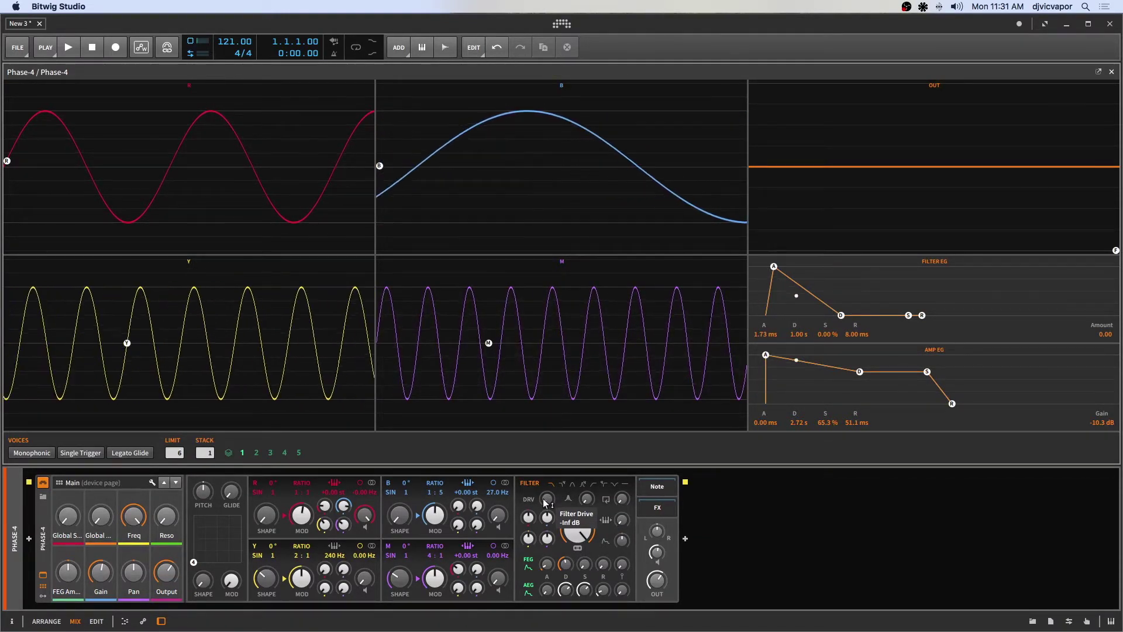
{"action": "left_click_drag", "start_coordinate": [544, 503], "coordinate": [546, 478]}
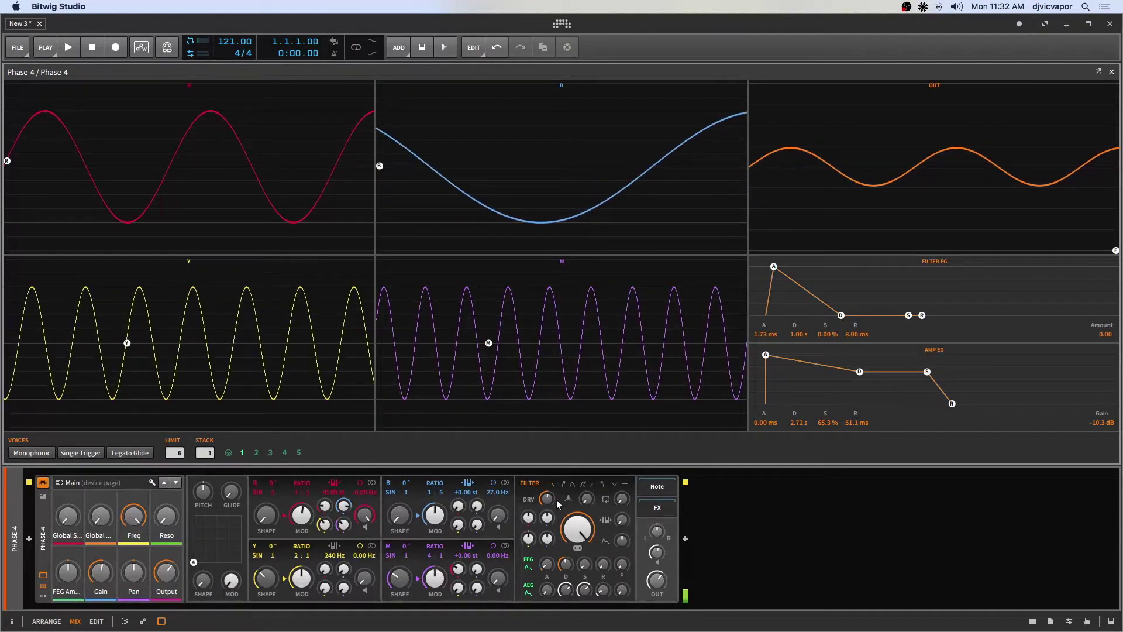
{"action": "mouse_move", "coordinate": [549, 497]}
{"action": "left_mouse_down"}
{"action": "mouse_move", "coordinate": [549, 454]}
{"action": "mouse_move", "coordinate": [549, 523]}
{"action": "mouse_move", "coordinate": [550, 502]}
{"action": "left_mouse_up"}
{"action": "mouse_move", "coordinate": [550, 502]}
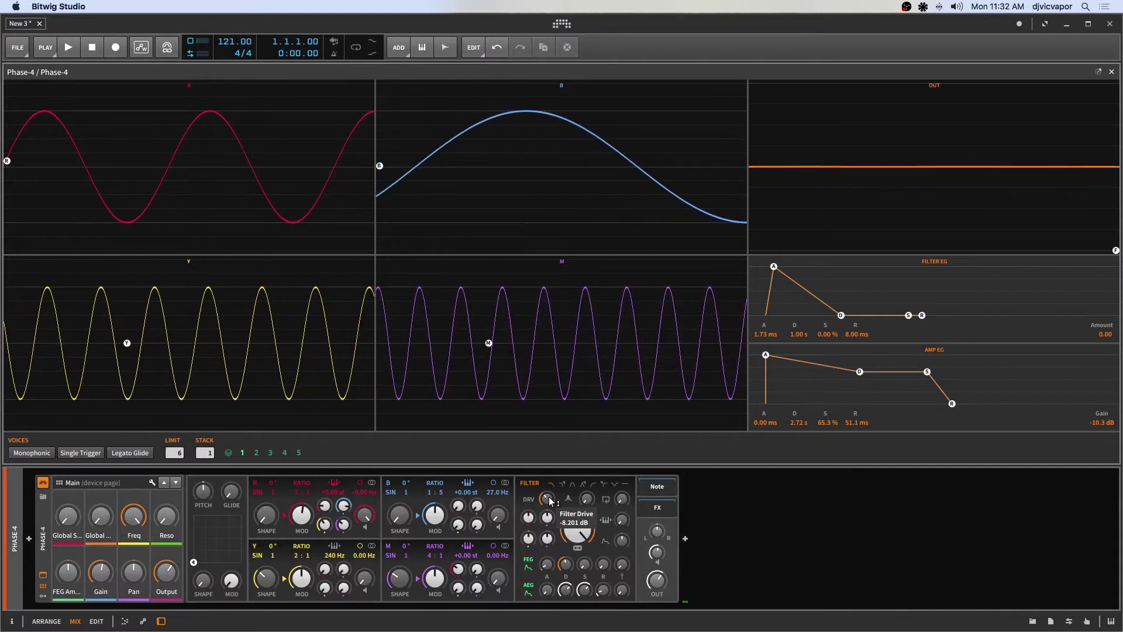
Step: Raise the filter resonance in stages, starting with 36% and going past its midpoint
{"action": "mouse_move", "coordinate": [587, 499]}
{"action": "left_mouse_down"}
{"action": "mouse_move", "coordinate": [587, 489]}
{"action": "mouse_move", "coordinate": [584, 499]}
{"action": "left_mouse_up"}
{"action": "mouse_move", "coordinate": [583, 498]}
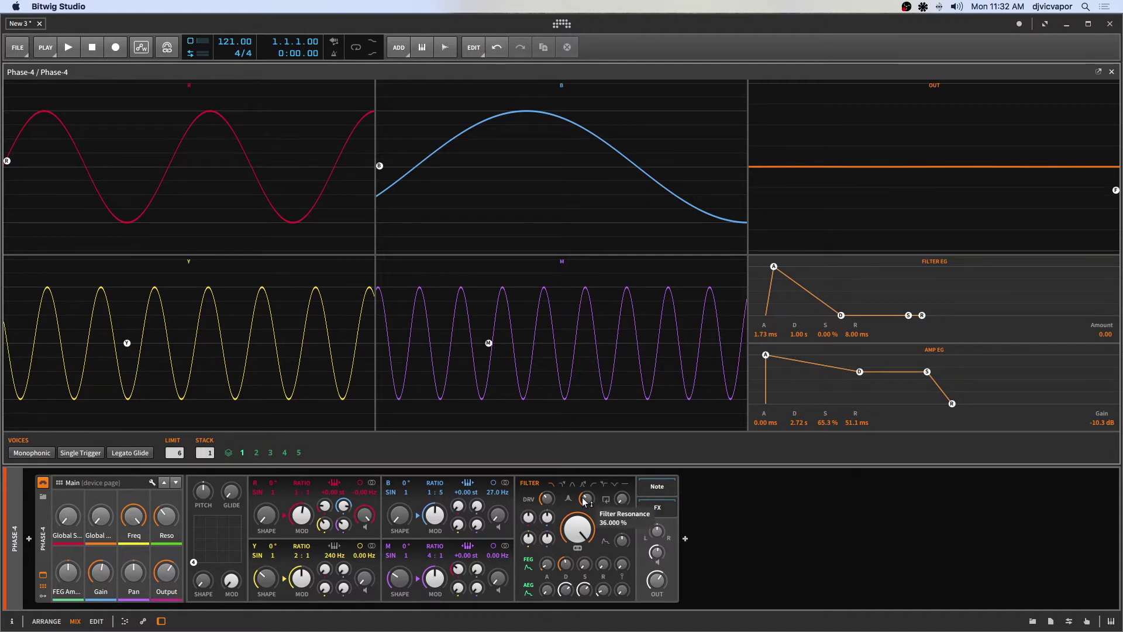
{"action": "left_click_drag", "start_coordinate": [583, 499], "coordinate": [583, 491]}
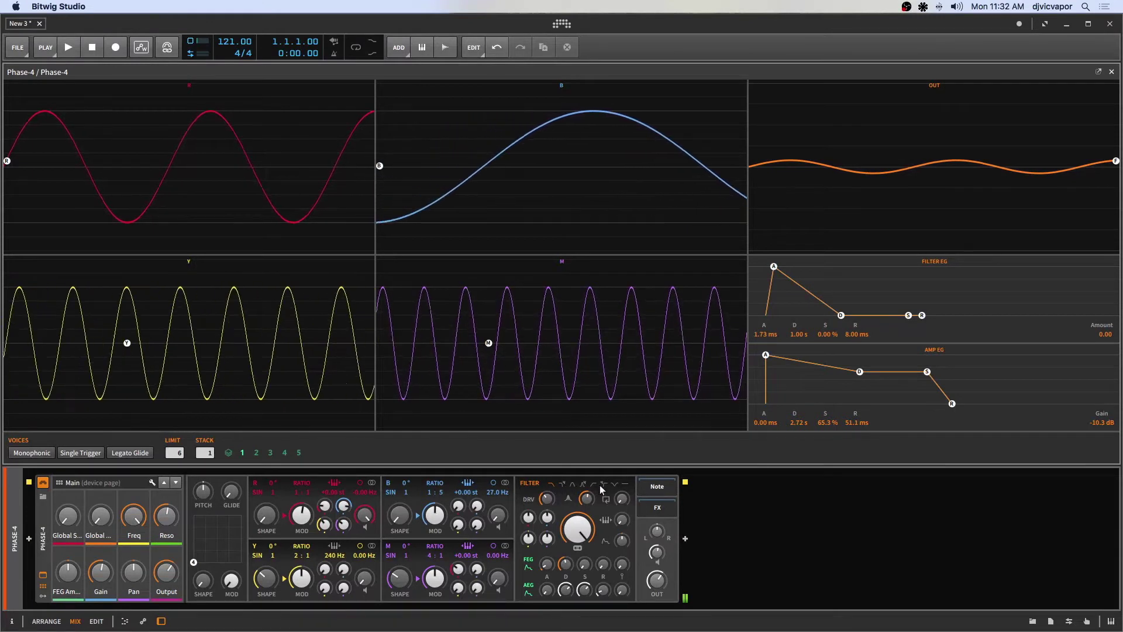
{"action": "left_click_drag", "start_coordinate": [587, 499], "coordinate": [587, 471]}
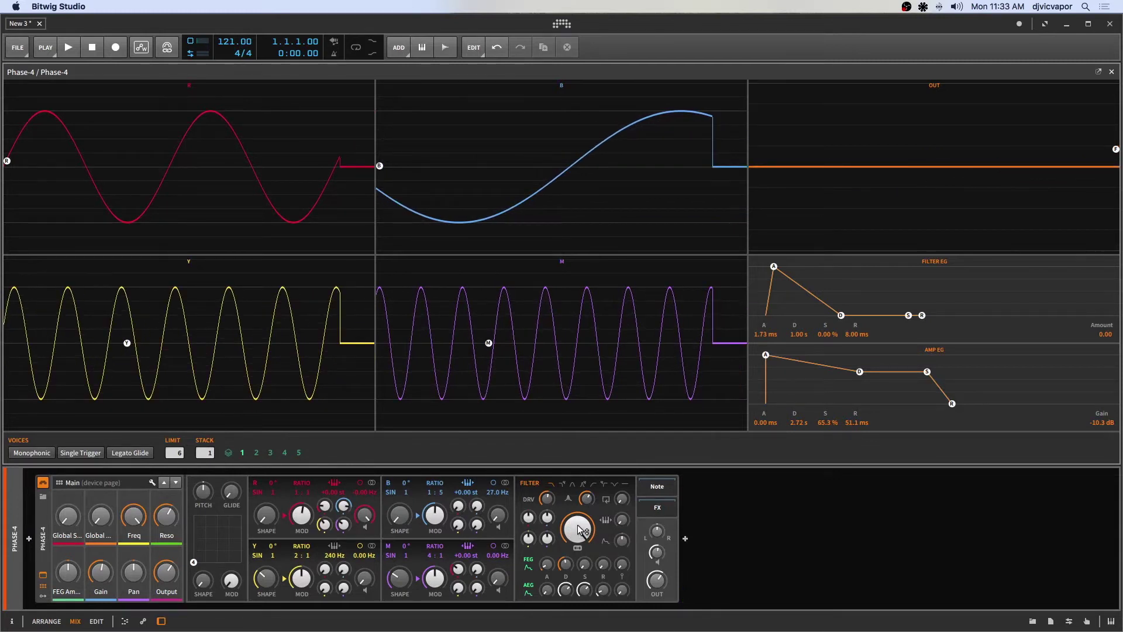
Step: Sweep the filter frequency down and back up with the filter resonance raised to 76.5%
{"action": "mouse_move", "coordinate": [580, 530]}
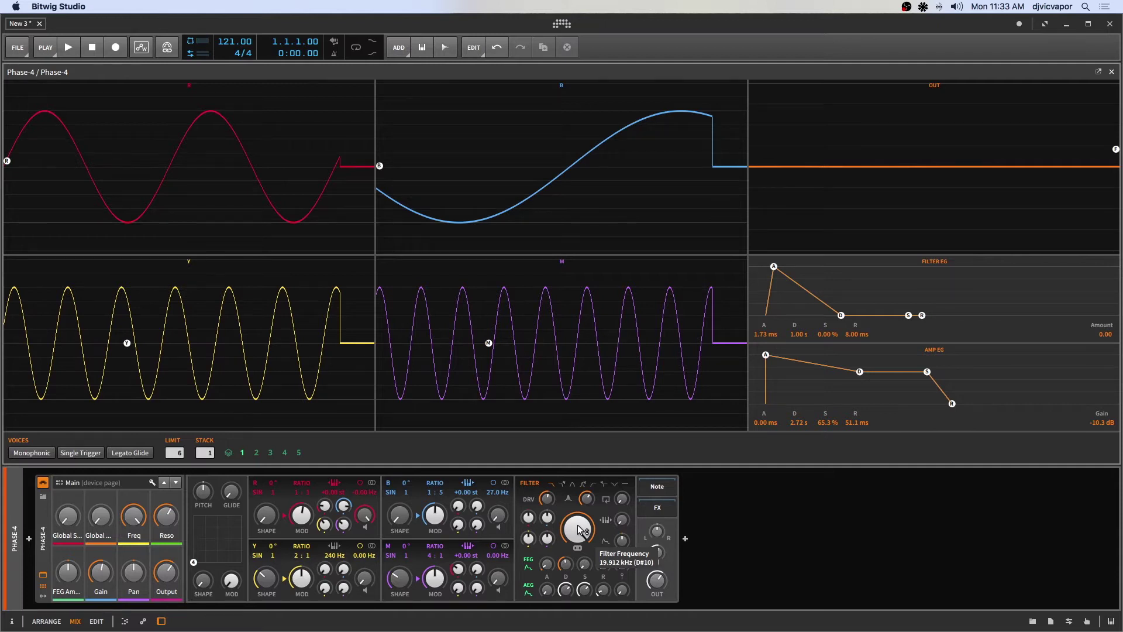
{"action": "left_click_drag", "start_coordinate": [579, 529], "coordinate": [579, 576]}
{"action": "mouse_move", "coordinate": [587, 498]}
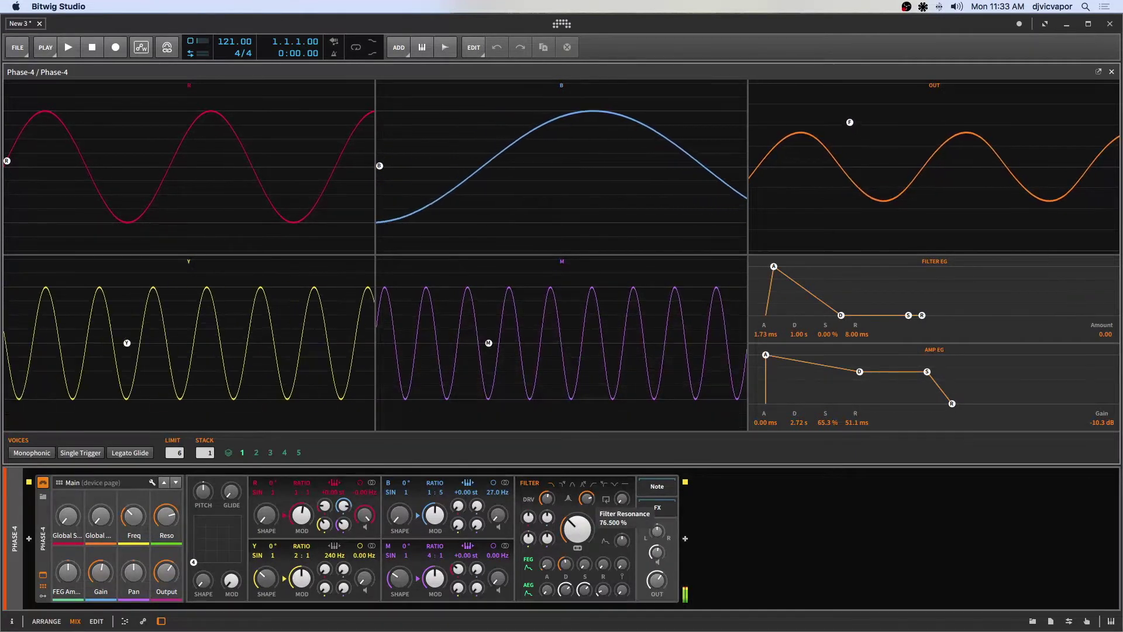
{"action": "left_click_drag", "start_coordinate": [577, 530], "coordinate": [574, 501]}
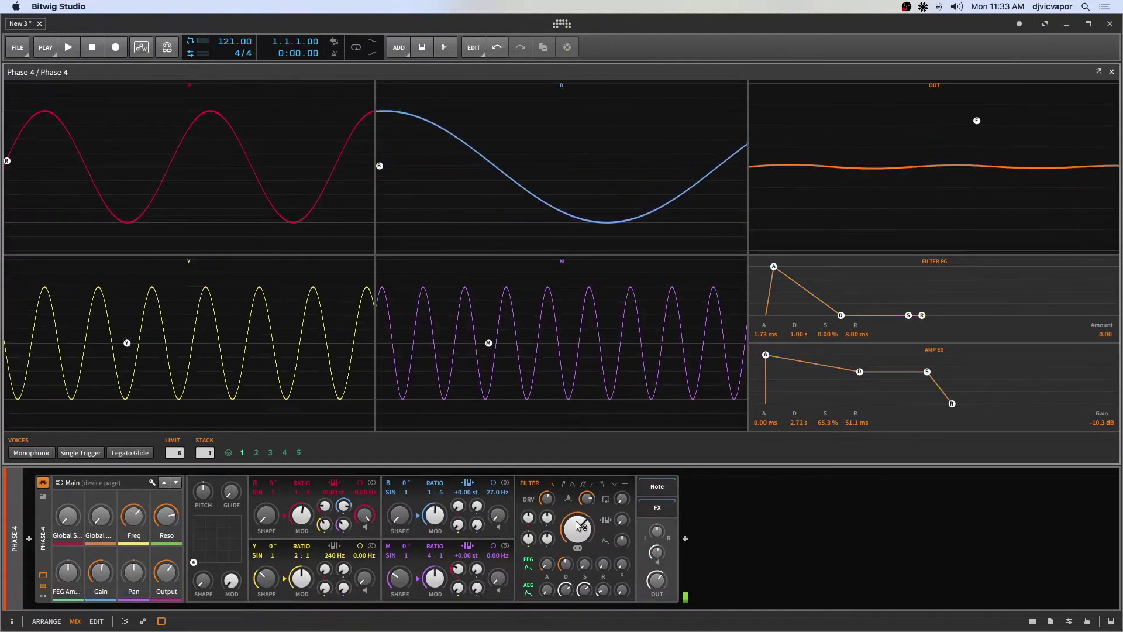
Step: Switch the filter to the band-pass shape, try it at 42% resonance, and return the resonance to zero with the frequency fully open
{"action": "left_click", "coordinate": [573, 485]}
{"action": "mouse_move", "coordinate": [576, 526]}
{"action": "left_mouse_down"}
{"action": "mouse_move", "coordinate": [577, 540]}
{"action": "mouse_move", "coordinate": [591, 495]}
{"action": "left_mouse_up"}
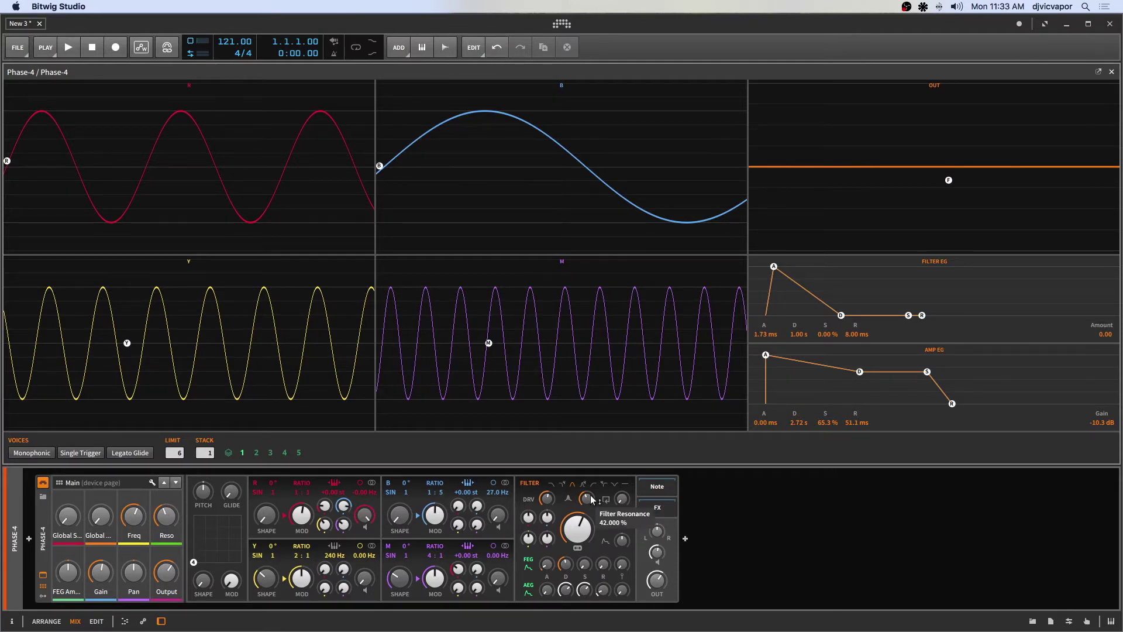
{"action": "left_click_drag", "start_coordinate": [591, 495], "coordinate": [572, 532]}
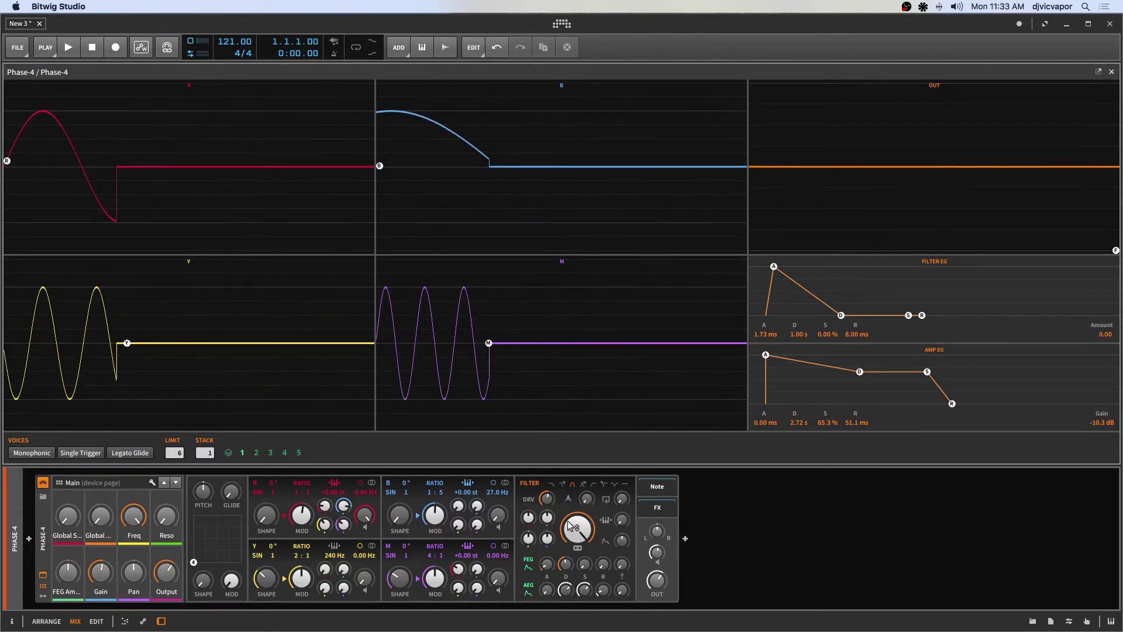
Step: Raise the filter resonance to a moderate level and lower the filter frequency below its midpoint
{"action": "mouse_move", "coordinate": [569, 525]}
{"action": "left_mouse_down"}
{"action": "mouse_move", "coordinate": [568, 579]}
{"action": "mouse_move", "coordinate": [572, 528]}
{"action": "left_mouse_up"}
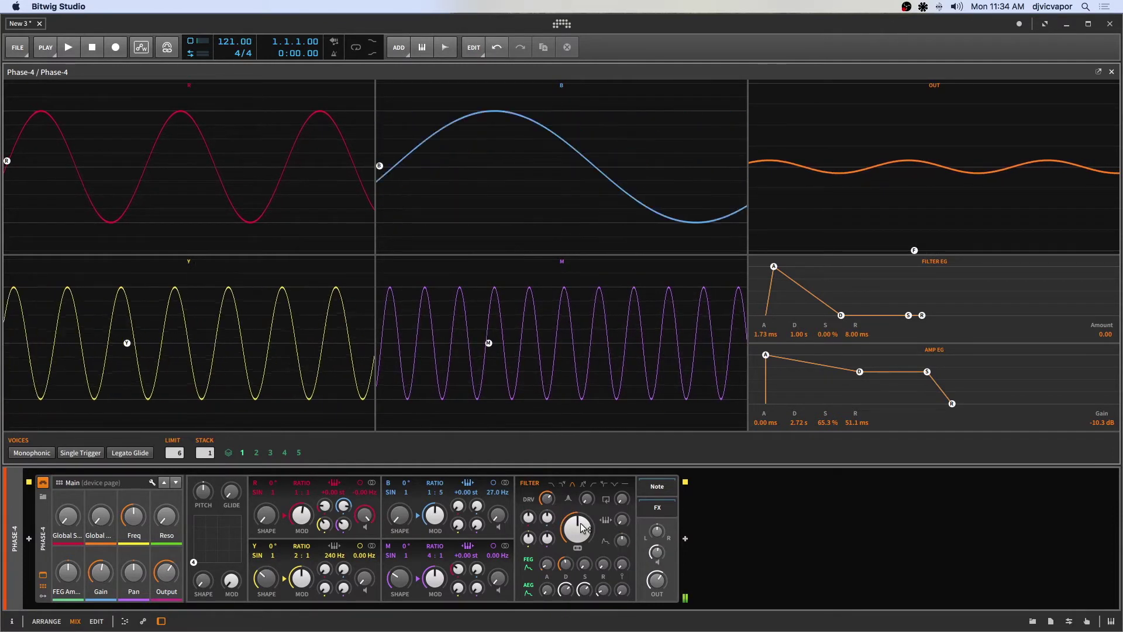
{"action": "left_click_drag", "start_coordinate": [587, 500], "coordinate": [587, 451]}
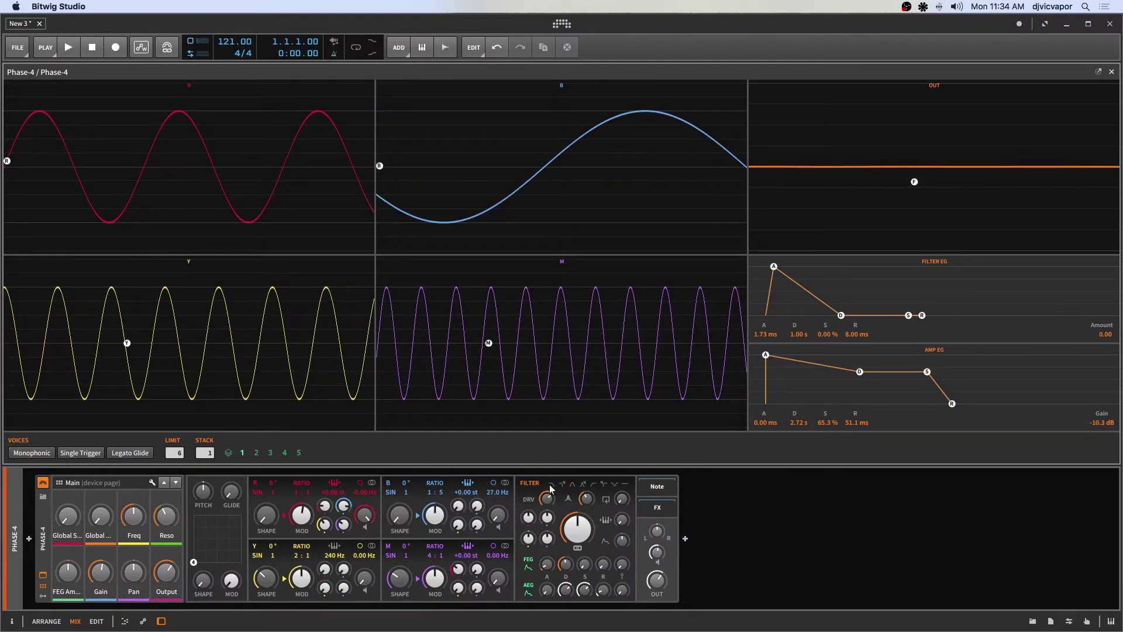
{"action": "left_click_drag", "start_coordinate": [575, 529], "coordinate": [575, 551]}
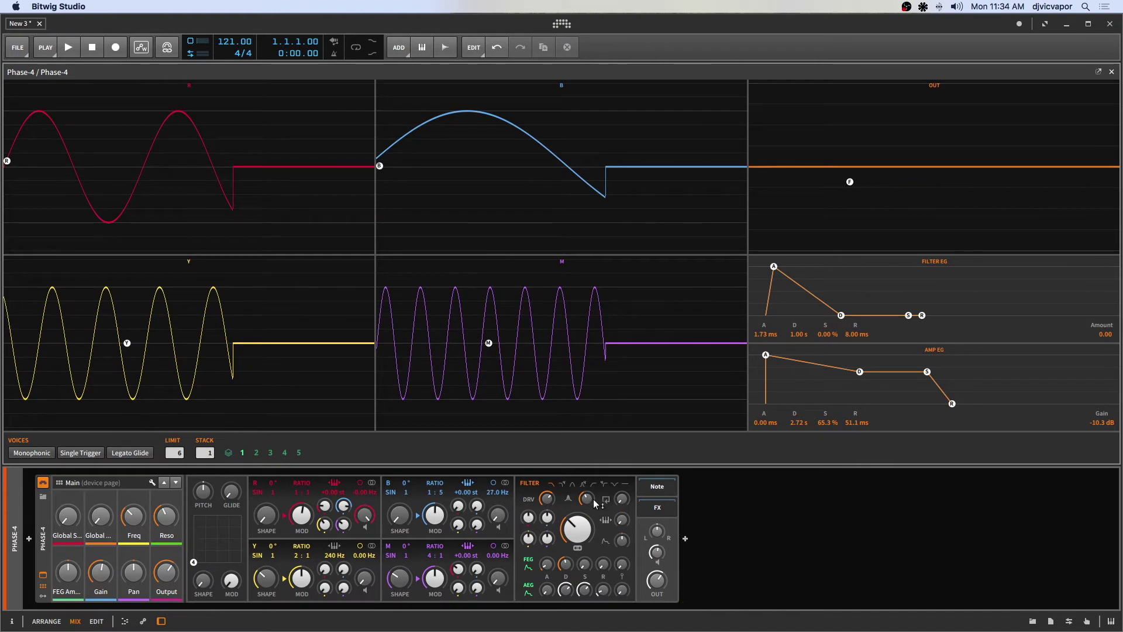
Step: Turn the filter feedback up to its maximum and raise the filter frequency to around its midpoint
{"action": "left_click_drag", "start_coordinate": [623, 498], "coordinate": [596, 499]}
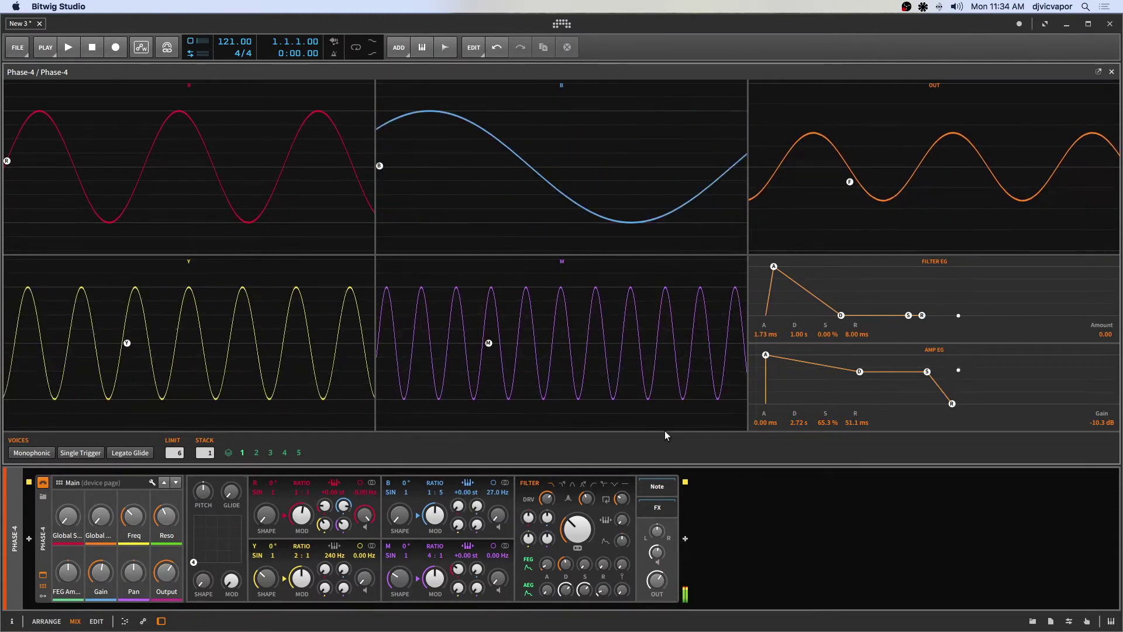
{"action": "left_click_drag", "start_coordinate": [622, 499], "coordinate": [622, 437]}
{"action": "mouse_move", "coordinate": [584, 531]}
{"action": "left_mouse_down"}
{"action": "mouse_move", "coordinate": [584, 515]}
{"action": "mouse_move", "coordinate": [584, 532]}
{"action": "left_mouse_up"}
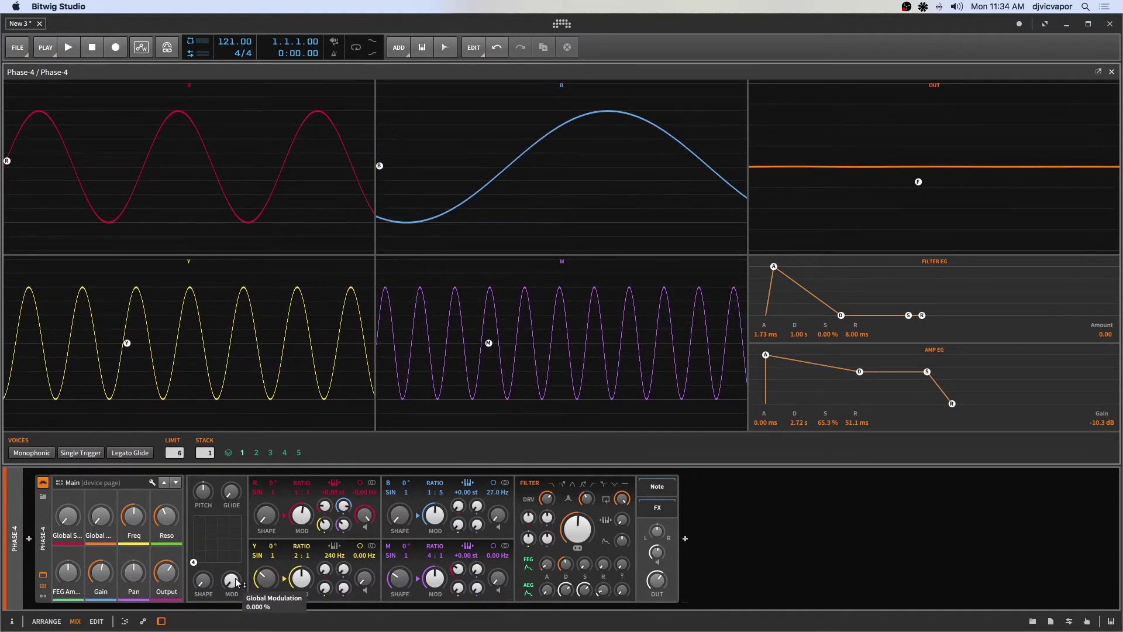
Step: Raise the global shape and global modulation amounts and try the richer sound at higher filter frequencies
{"action": "left_click_drag", "start_coordinate": [231, 580], "coordinate": [200, 580]}
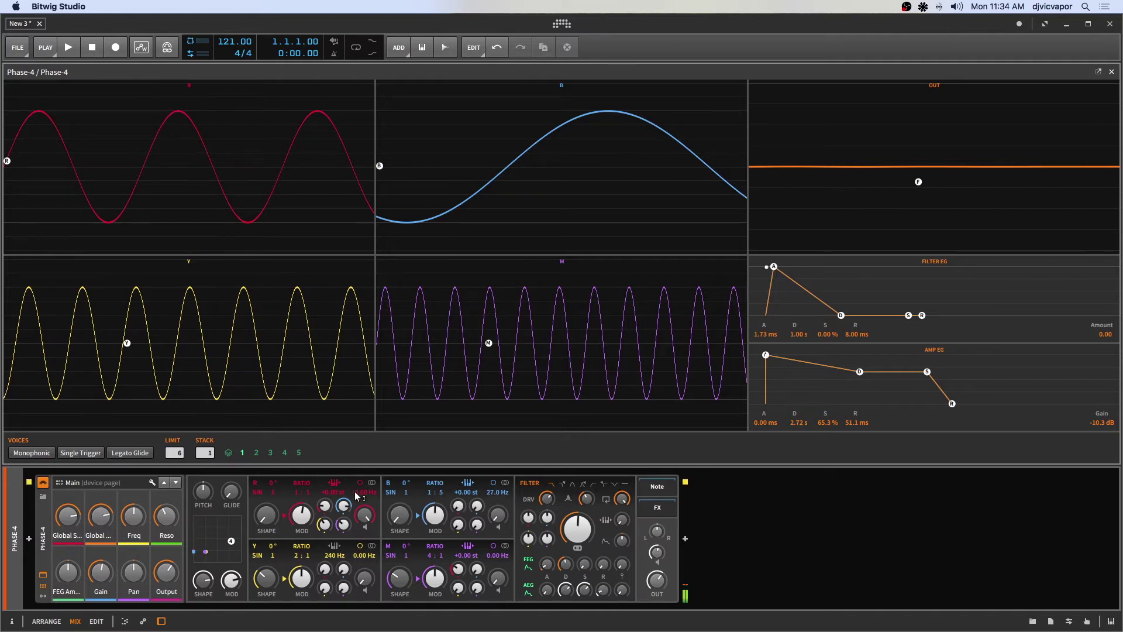
{"action": "mouse_move", "coordinate": [577, 529]}
{"action": "left_mouse_down"}
{"action": "mouse_move", "coordinate": [622, 519]}
{"action": "mouse_move", "coordinate": [625, 501]}
{"action": "mouse_move", "coordinate": [587, 529]}
{"action": "mouse_move", "coordinate": [603, 517]}
{"action": "left_mouse_up"}
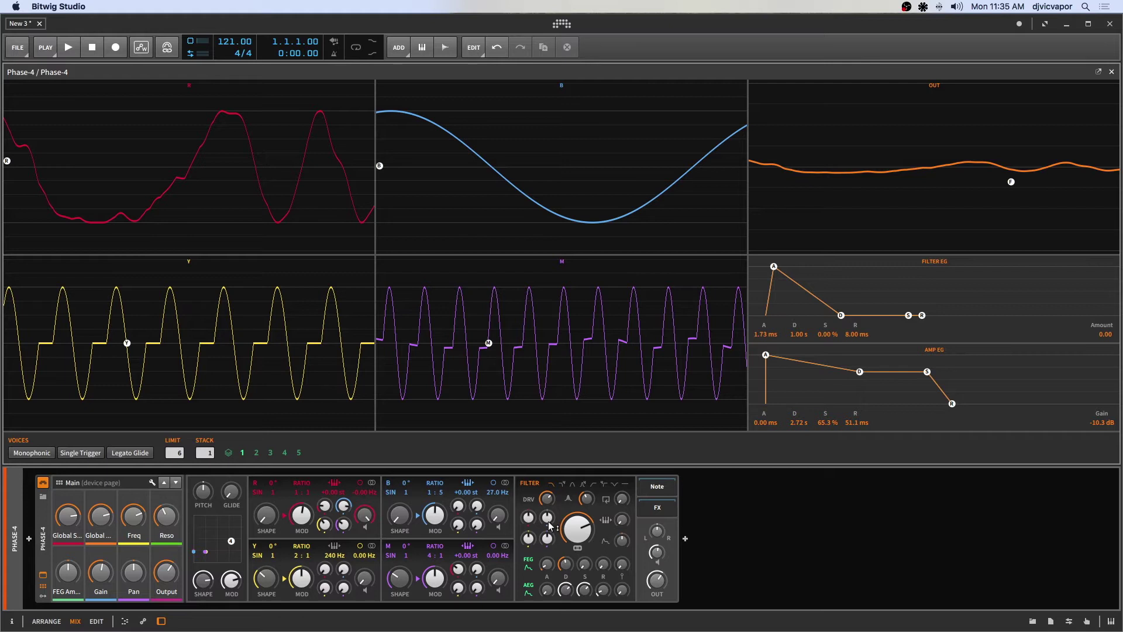
{"action": "mouse_move", "coordinate": [585, 532]}
{"action": "left_mouse_down"}
{"action": "mouse_move", "coordinate": [586, 521]}
{"action": "mouse_move", "coordinate": [565, 532]}
{"action": "left_mouse_up"}
Step: Switch oscillator M from keytracked pitch to a fixed frequency and slow it down to 0.43 Hz
{"action": "left_click", "coordinate": [468, 547]}
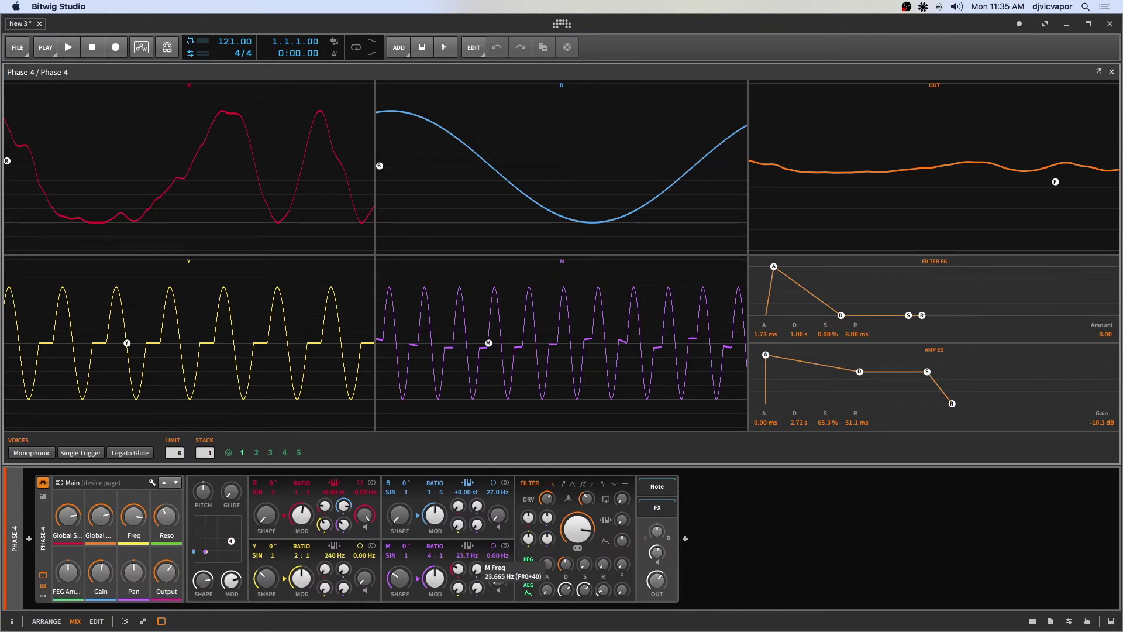
{"action": "left_click_drag", "start_coordinate": [468, 556], "coordinate": [468, 559]}
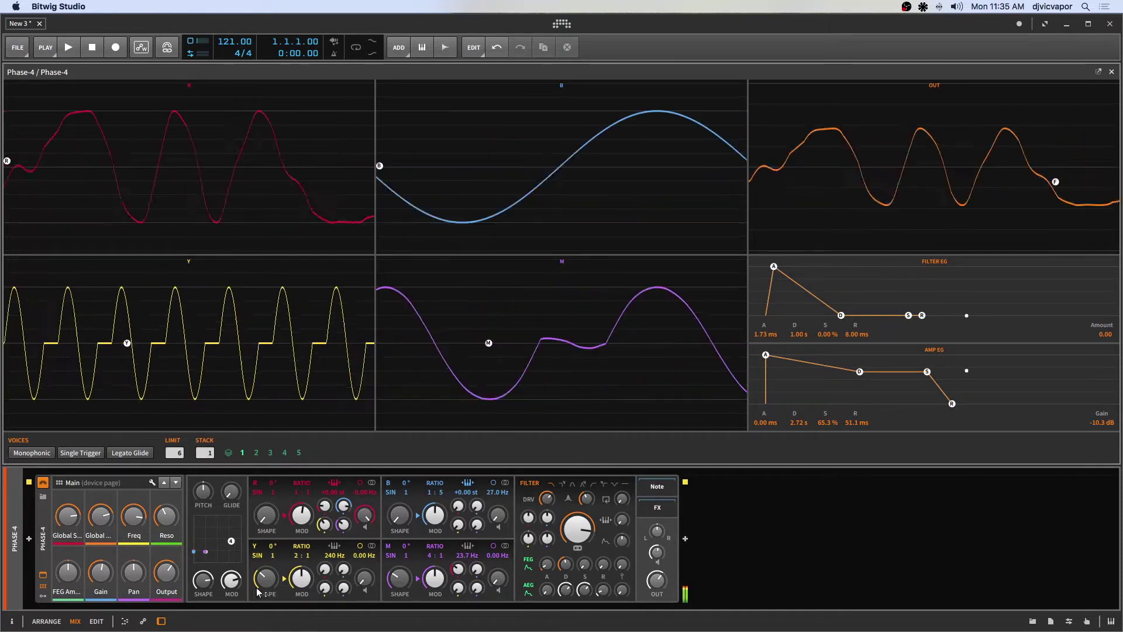
{"action": "left_click_drag", "start_coordinate": [466, 558], "coordinate": [466, 580]}
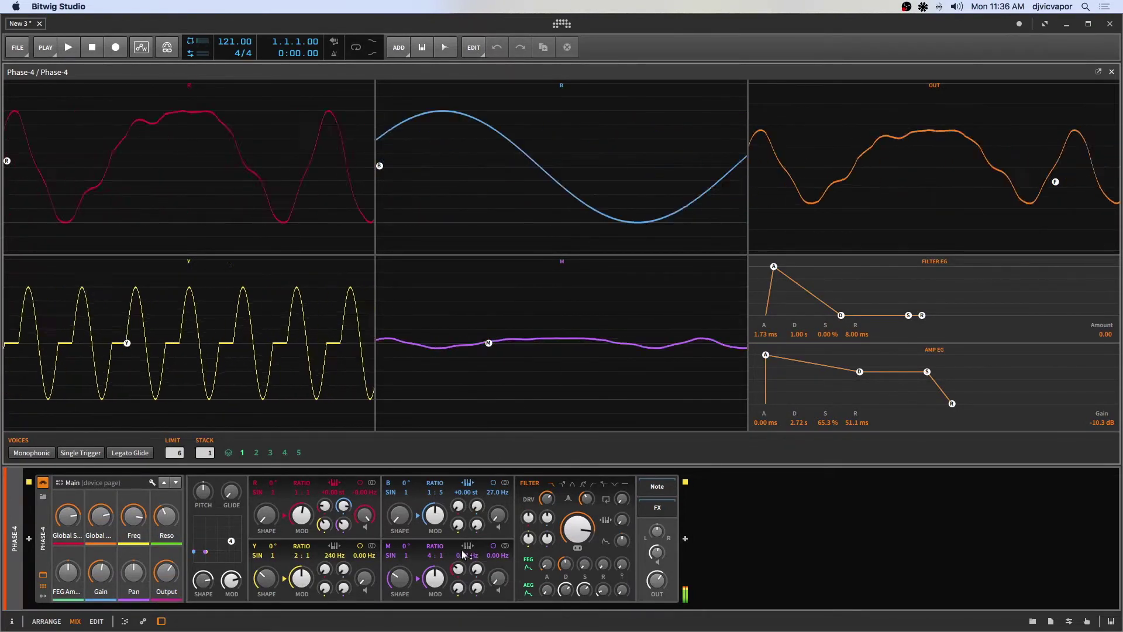
{"action": "left_click_drag", "start_coordinate": [467, 561], "coordinate": [467, 547]}
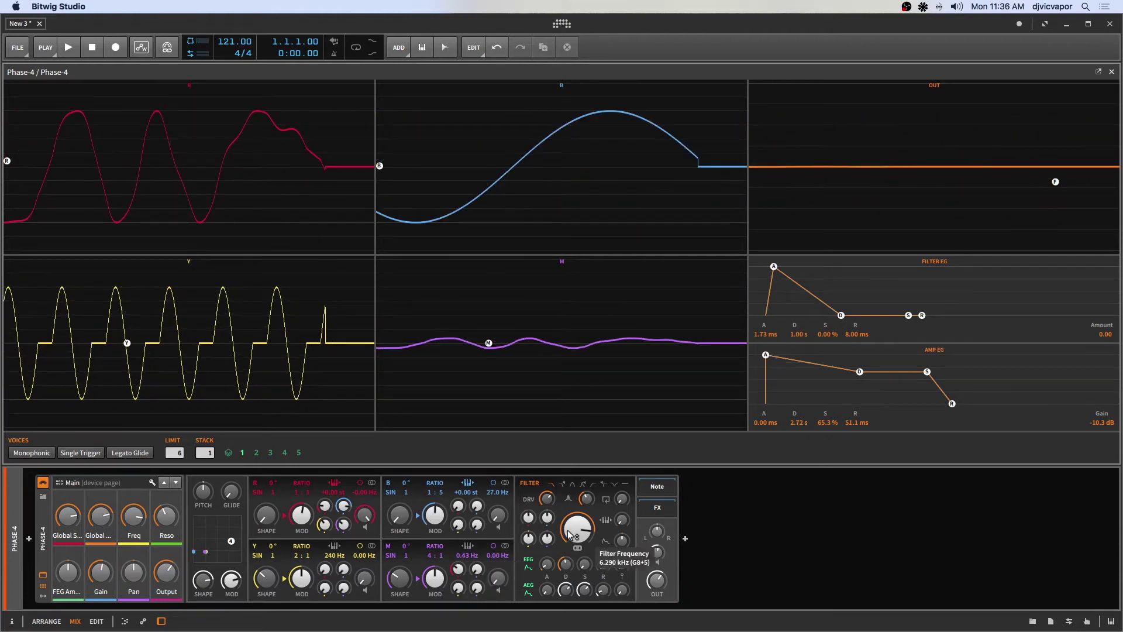
Step: Lower the filter frequency and try modulating it with oscillator M, resetting that modulation amount at the end
{"action": "left_click_drag", "start_coordinate": [578, 530], "coordinate": [578, 528]}
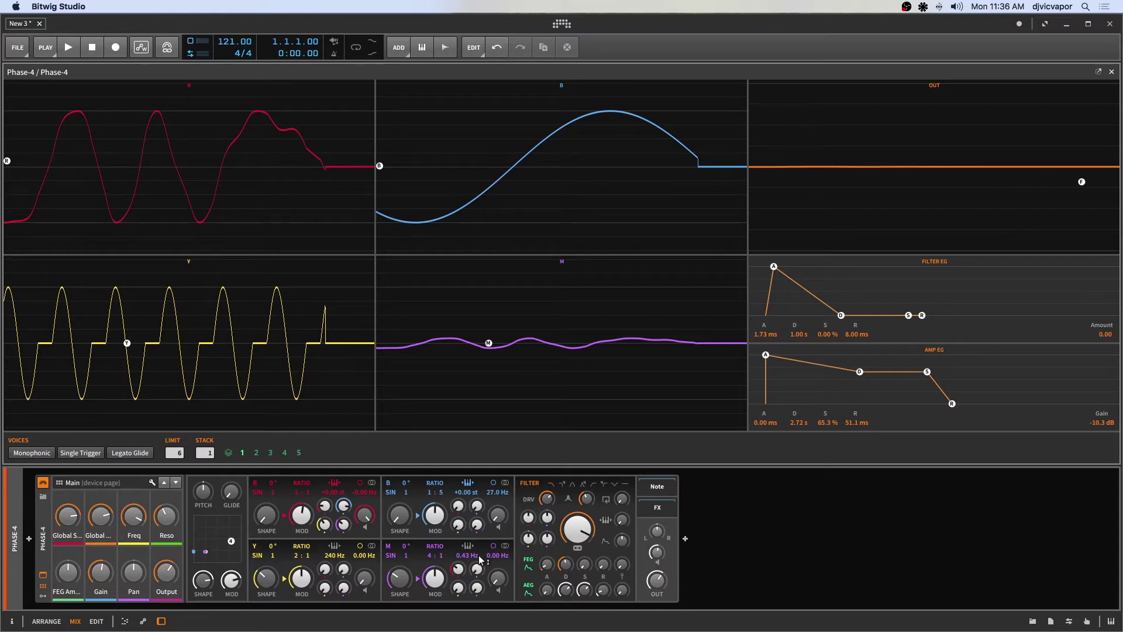
{"action": "mouse_move", "coordinate": [578, 533]}
{"action": "left_mouse_down"}
{"action": "mouse_move", "coordinate": [578, 547]}
{"action": "mouse_move", "coordinate": [570, 517]}
{"action": "mouse_move", "coordinate": [547, 539]}
{"action": "mouse_move", "coordinate": [547, 516]}
{"action": "mouse_move", "coordinate": [547, 558]}
{"action": "mouse_move", "coordinate": [578, 512]}
{"action": "mouse_move", "coordinate": [579, 536]}
{"action": "left_mouse_up"}
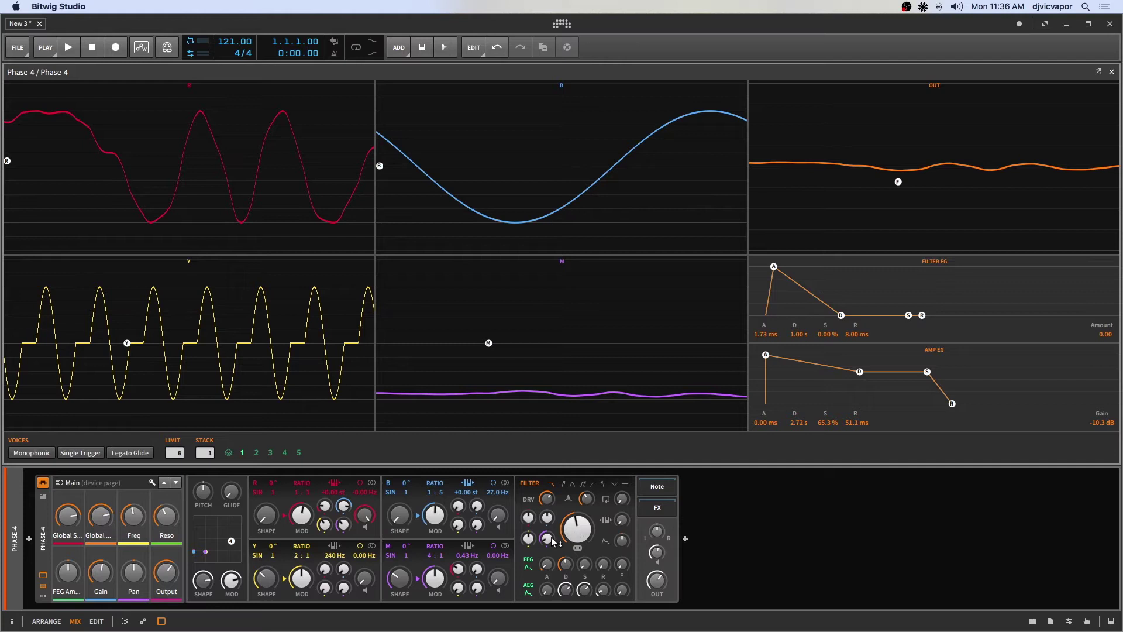
{"action": "mouse_move", "coordinate": [550, 541]}
{"action": "left_mouse_down"}
{"action": "mouse_move", "coordinate": [577, 549]}
{"action": "mouse_move", "coordinate": [578, 574]}
{"action": "mouse_move", "coordinate": [572, 516]}
{"action": "mouse_move", "coordinate": [573, 553]}
{"action": "mouse_move", "coordinate": [553, 541]}
{"action": "left_mouse_up"}
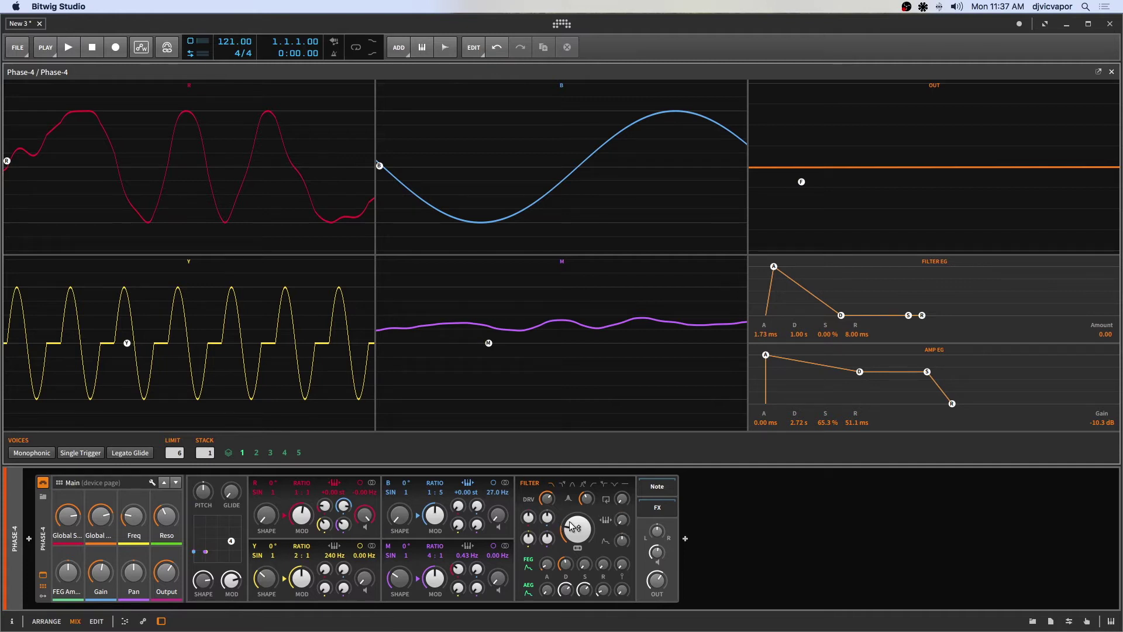
Step: Try filter keytracking at 36%, turn it back down, and set the filter envelope amount to -0.96
{"action": "mouse_move", "coordinate": [597, 531]}
{"action": "left_mouse_down"}
{"action": "mouse_move", "coordinate": [597, 503]}
{"action": "mouse_move", "coordinate": [622, 515]}
{"action": "left_mouse_up"}
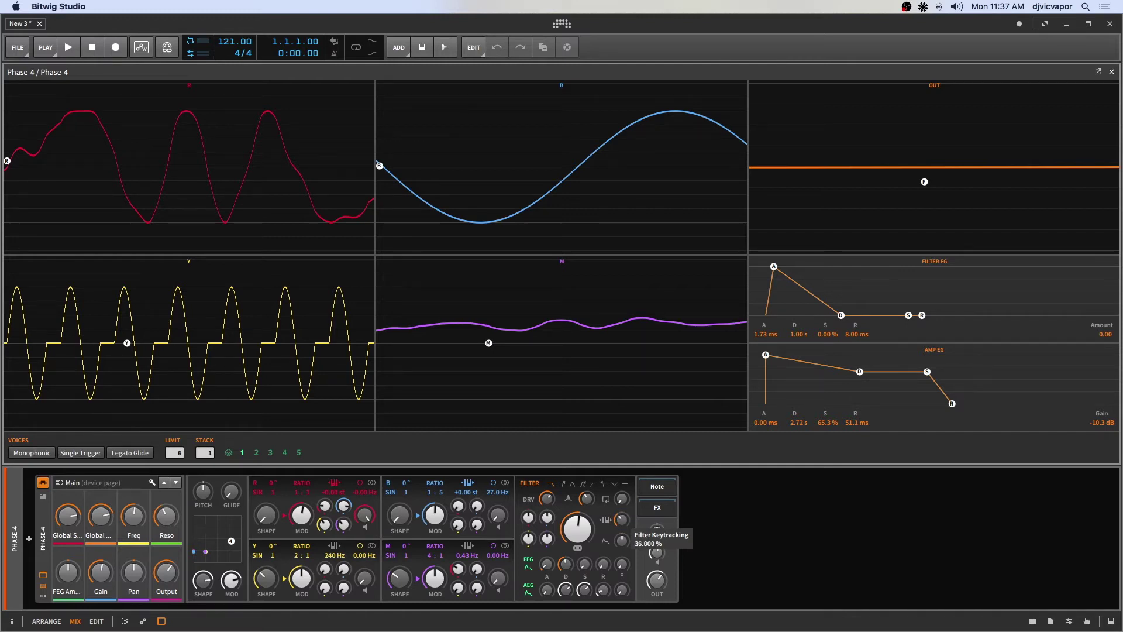
{"action": "mouse_move", "coordinate": [623, 520]}
{"action": "left_mouse_down"}
{"action": "mouse_move", "coordinate": [623, 498]}
{"action": "mouse_move", "coordinate": [622, 524]}
{"action": "left_mouse_up"}
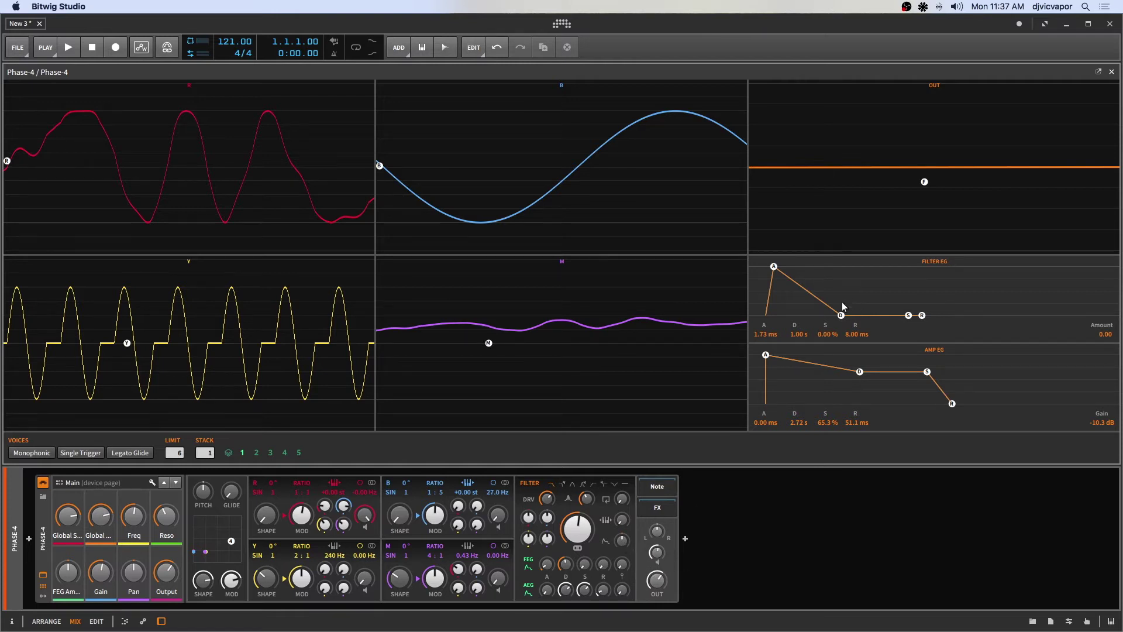
{"action": "mouse_move", "coordinate": [624, 552]}
{"action": "left_mouse_down"}
{"action": "mouse_move", "coordinate": [624, 530]}
{"action": "mouse_move", "coordinate": [624, 553]}
{"action": "left_mouse_up"}
Step: Assign the filter envelope (FEG) as a positive modulator of oscillator R's shape and leave modulation mapping
{"action": "left_click", "coordinate": [529, 572]}
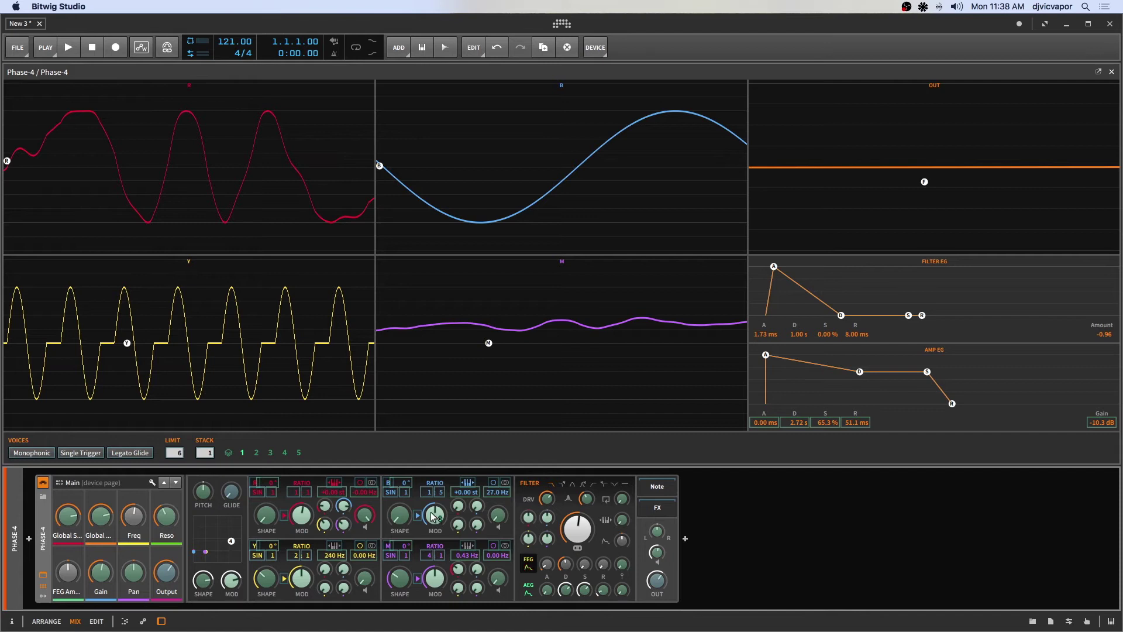
{"action": "left_click_drag", "start_coordinate": [274, 520], "coordinate": [273, 502]}
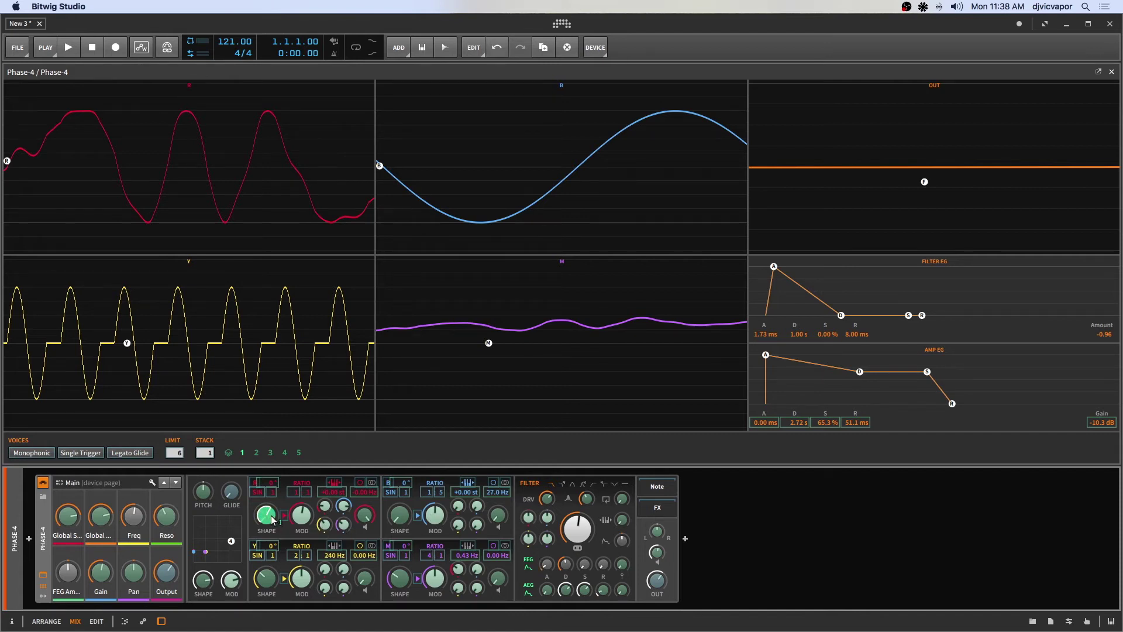
{"action": "left_click", "coordinate": [530, 566]}
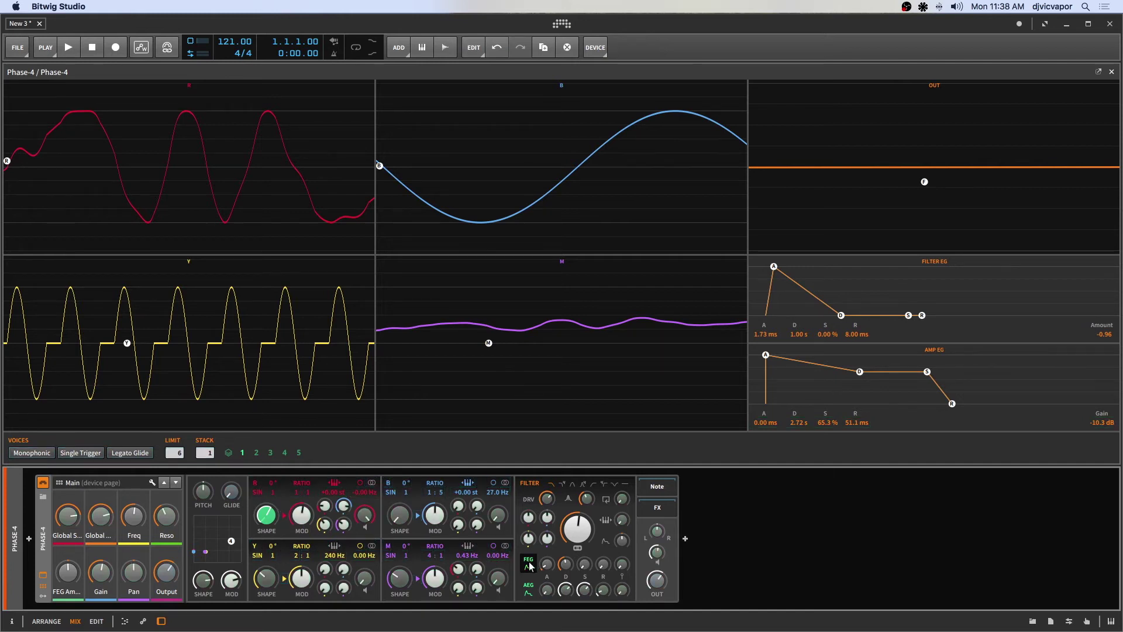
Step: Reset the global shape and global modulation to zero and raise the filter frequency
{"action": "left_click_drag", "start_coordinate": [205, 578], "coordinate": [231, 611]}
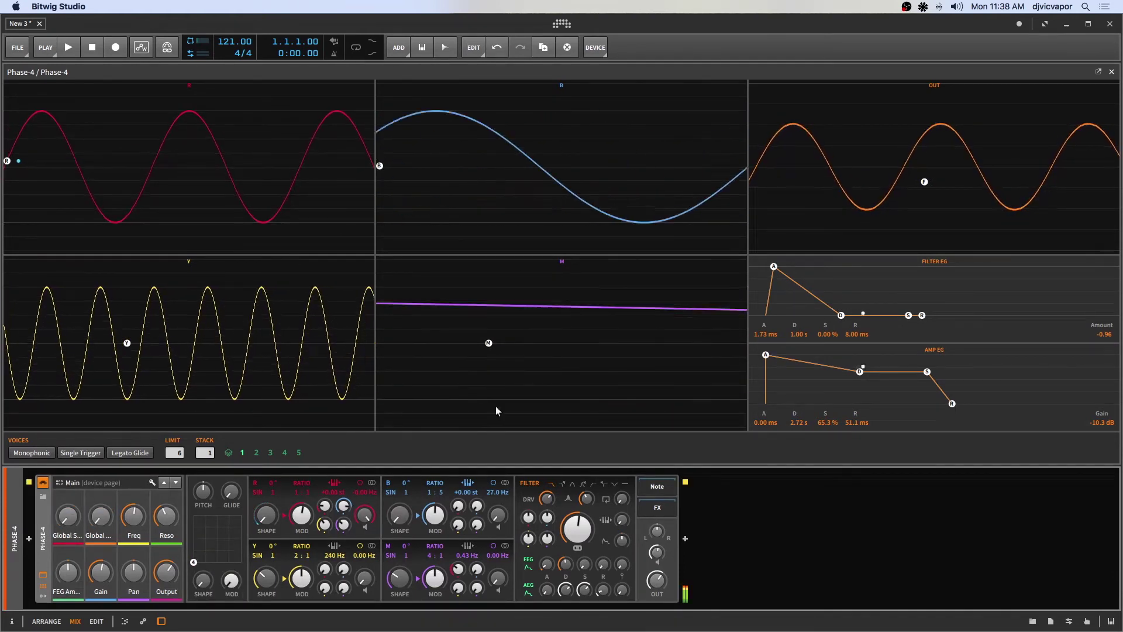
{"action": "mouse_move", "coordinate": [578, 530]}
{"action": "left_mouse_down"}
{"action": "mouse_move", "coordinate": [578, 486]}
{"action": "mouse_move", "coordinate": [578, 496]}
{"action": "left_mouse_up"}
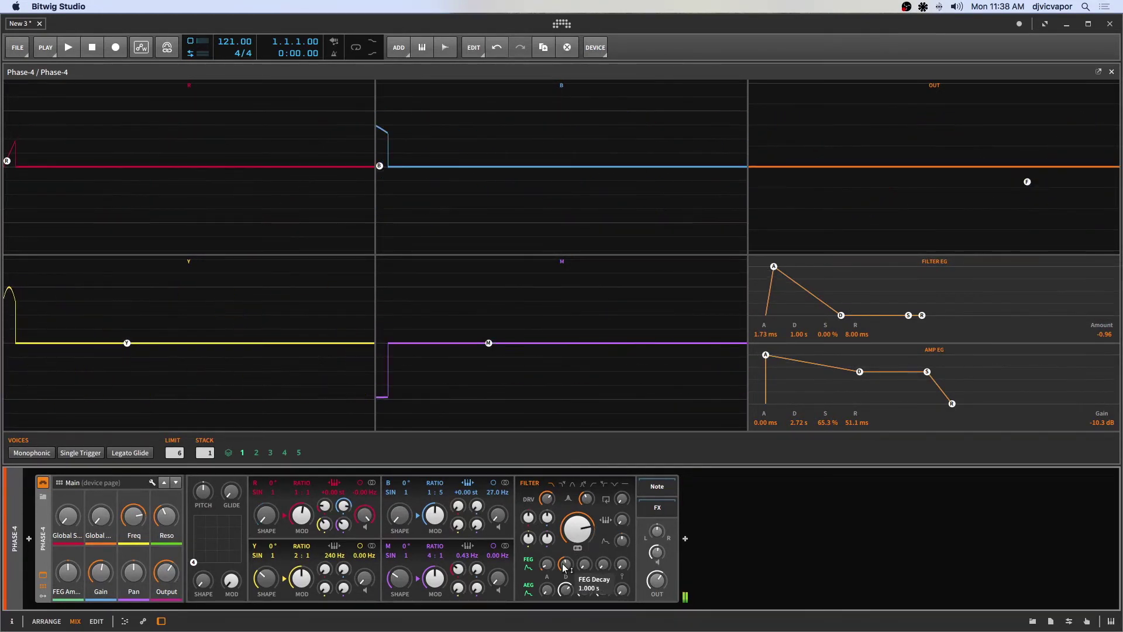
Step: Shape the filter envelope with a 0.00 ms attack, 79.9% sustain and 685 ms release
{"action": "left_click_drag", "start_coordinate": [548, 563], "coordinate": [548, 550]}
{"action": "left_click_drag", "start_coordinate": [808, 267], "coordinate": [760, 275]}
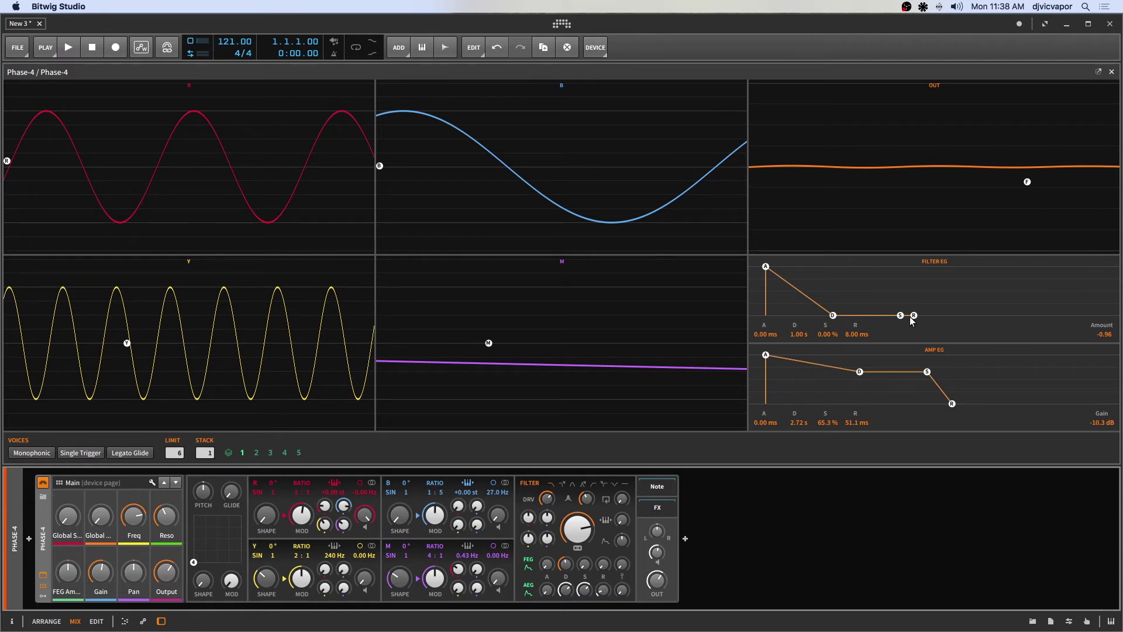
{"action": "left_click_drag", "start_coordinate": [900, 316], "coordinate": [900, 275]}
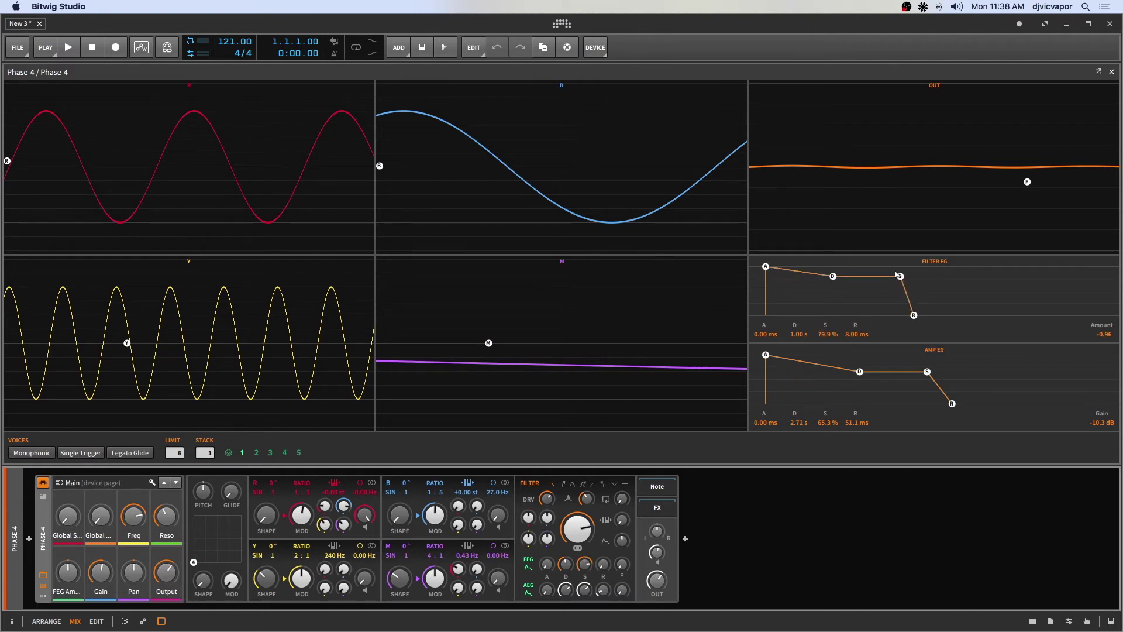
{"action": "left_click_drag", "start_coordinate": [914, 316], "coordinate": [960, 311]}
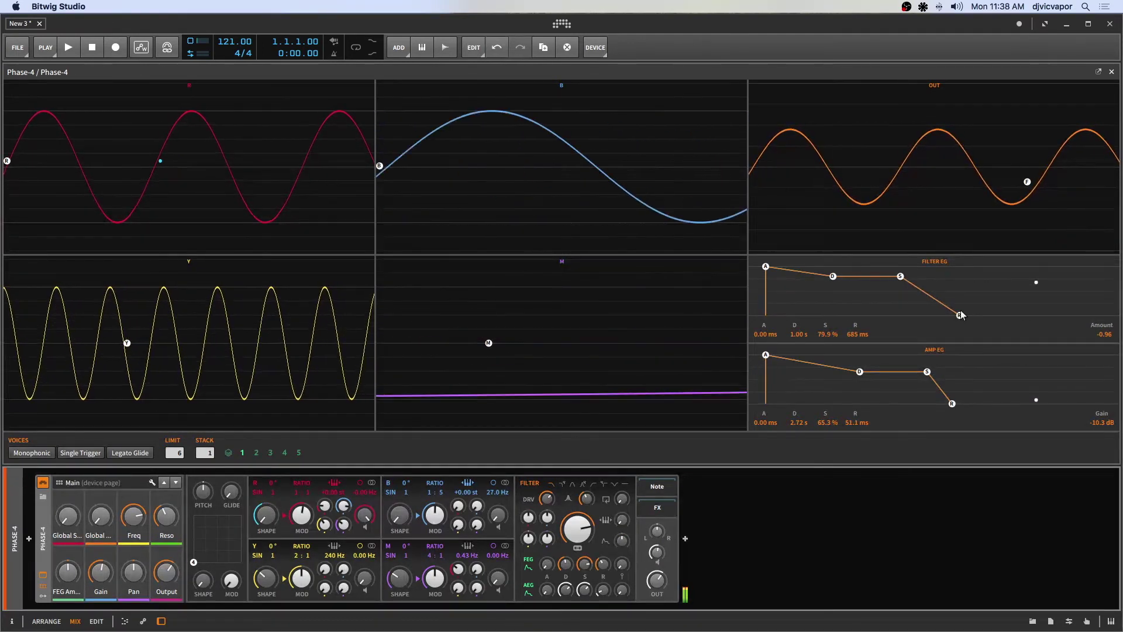
Step: Shorten the filter envelope to a 57.8 ms decay with 14.9% sustain, and raise oscillator R's shape and the global shape
{"action": "left_click_drag", "start_coordinate": [901, 276], "coordinate": [788, 311]}
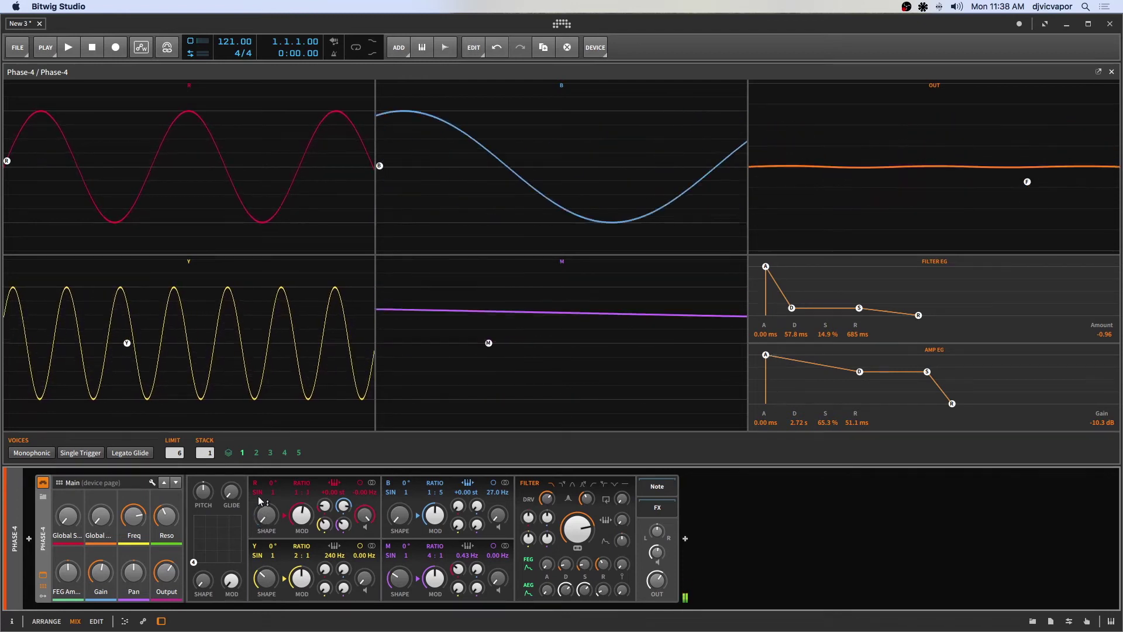
{"action": "left_click_drag", "start_coordinate": [259, 515], "coordinate": [260, 480]}
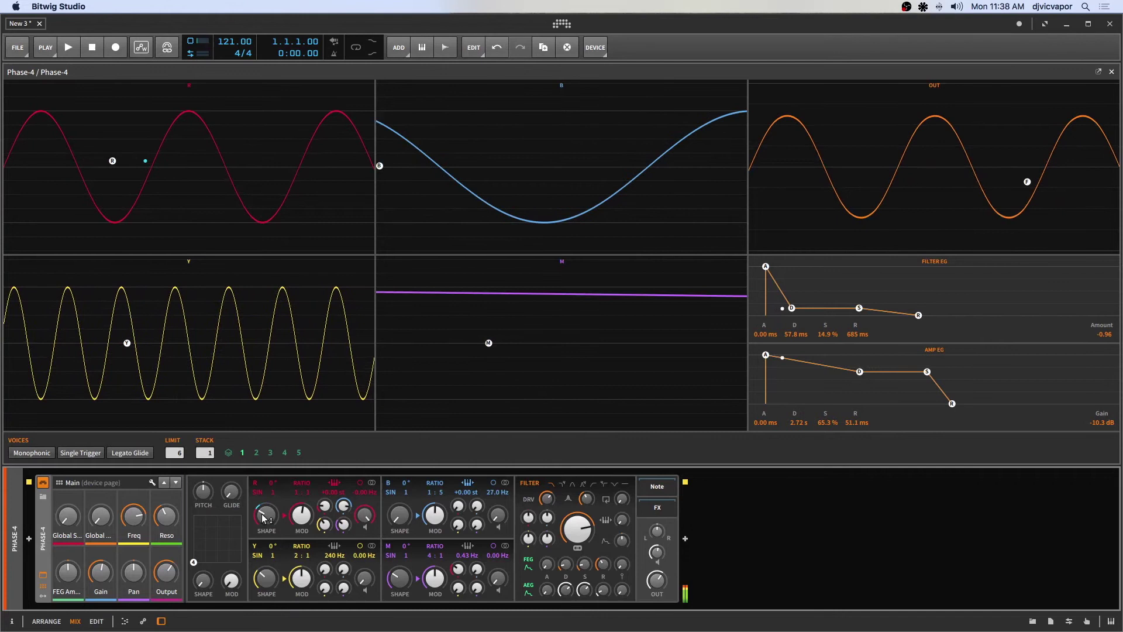
{"action": "left_click_drag", "start_coordinate": [204, 586], "coordinate": [204, 561]}
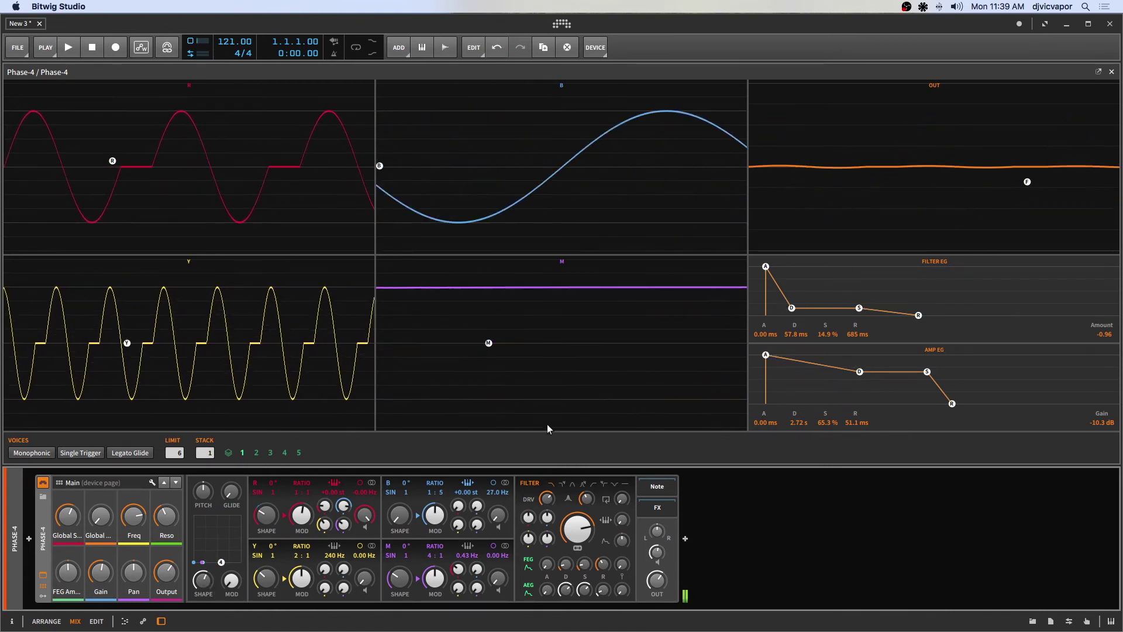
Step: Set the filter envelope to 141 ms attack, 664 ms decay and 56.4% sustain, with an amount of 25.92
{"action": "left_click_drag", "start_coordinate": [792, 308], "coordinate": [825, 278]}
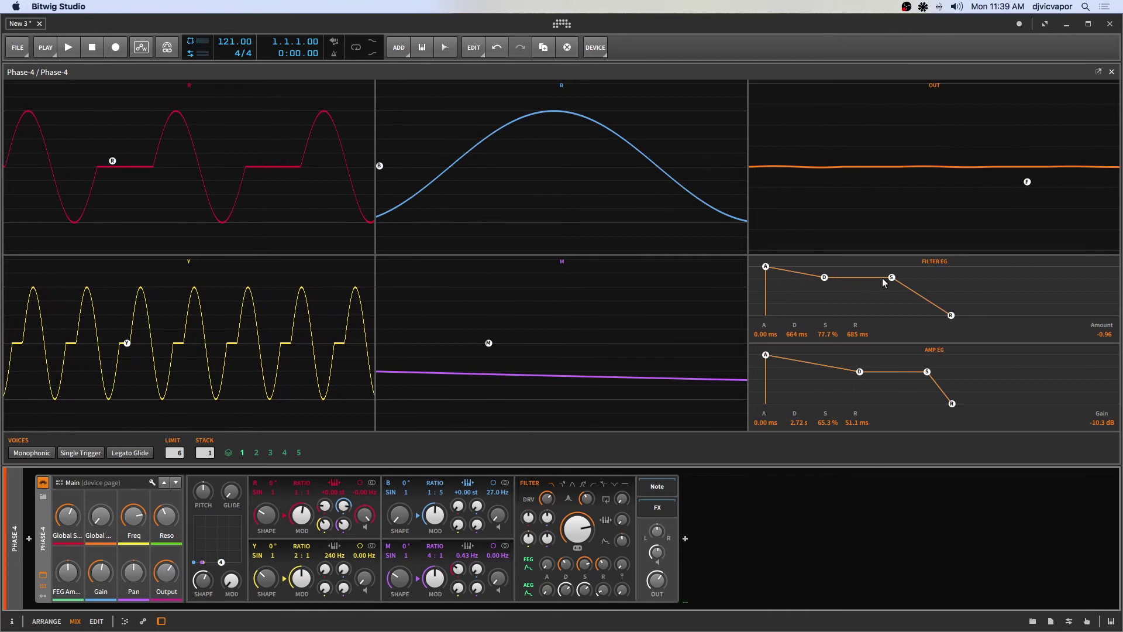
{"action": "left_click_drag", "start_coordinate": [890, 278], "coordinate": [892, 288]}
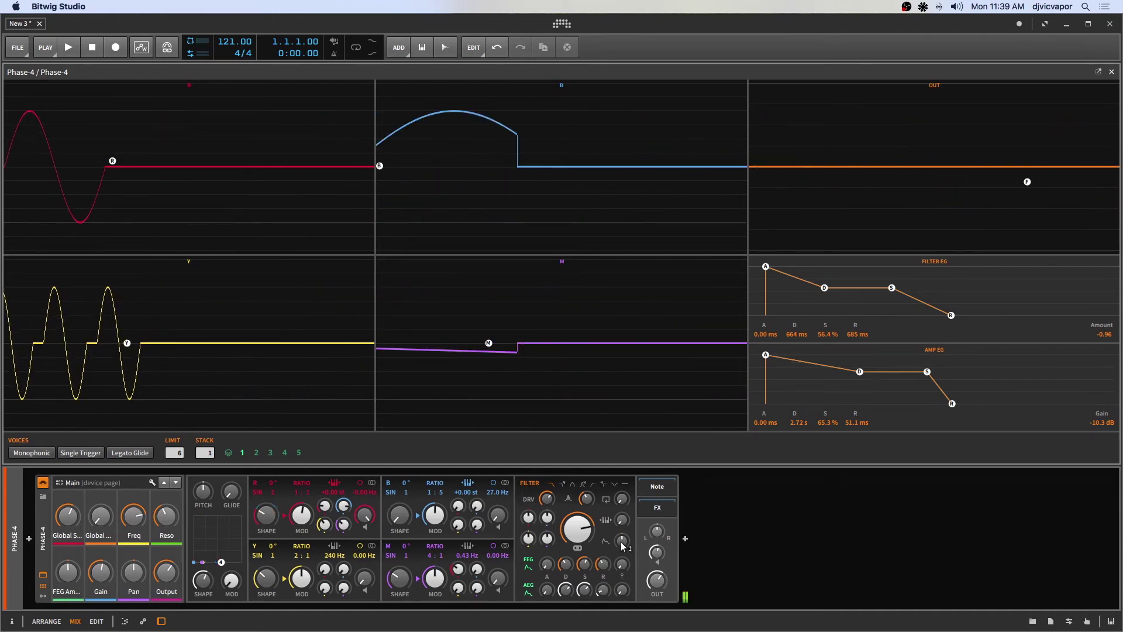
{"action": "left_click_drag", "start_coordinate": [620, 542], "coordinate": [620, 459]}
{"action": "left_click_drag", "start_coordinate": [547, 566], "coordinate": [547, 544]}
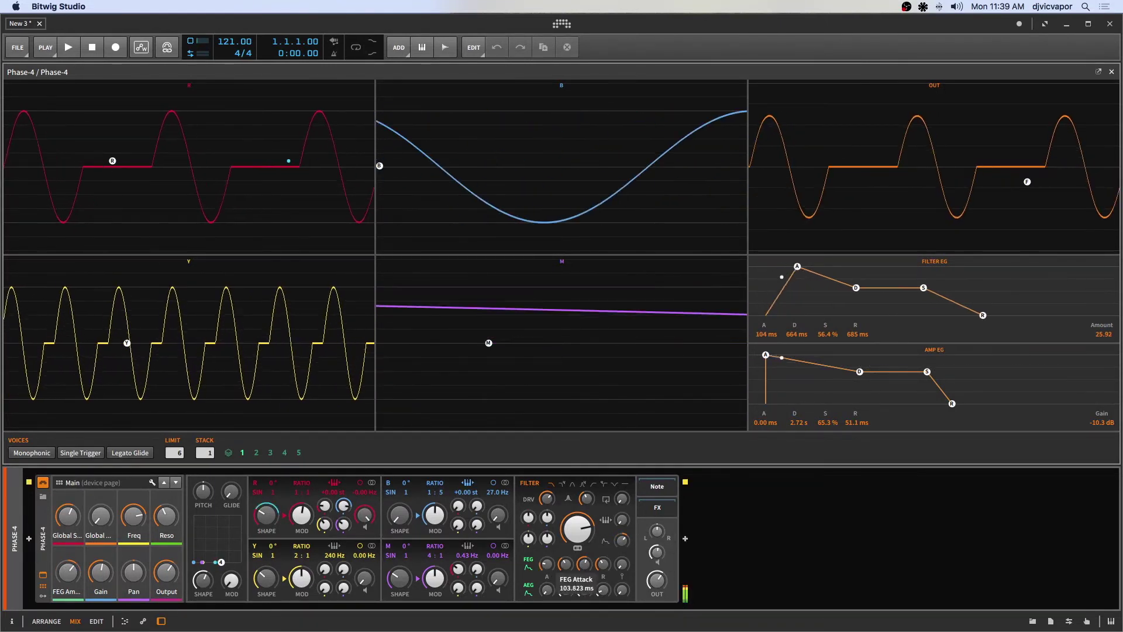
{"action": "left_click_drag", "start_coordinate": [622, 563], "coordinate": [622, 561]}
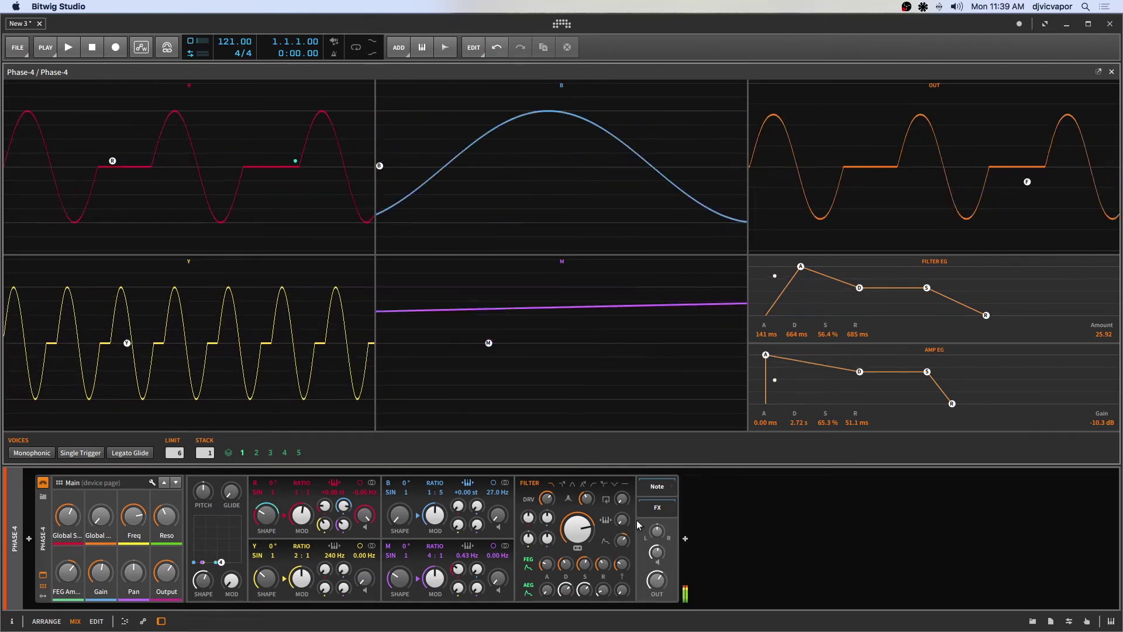
Step: Raise the filter envelope amount to 47.04 and set its decay to 554 ms, sustain to 47.9% and release to 245 ms
{"action": "left_click_drag", "start_coordinate": [657, 552], "coordinate": [657, 571]}
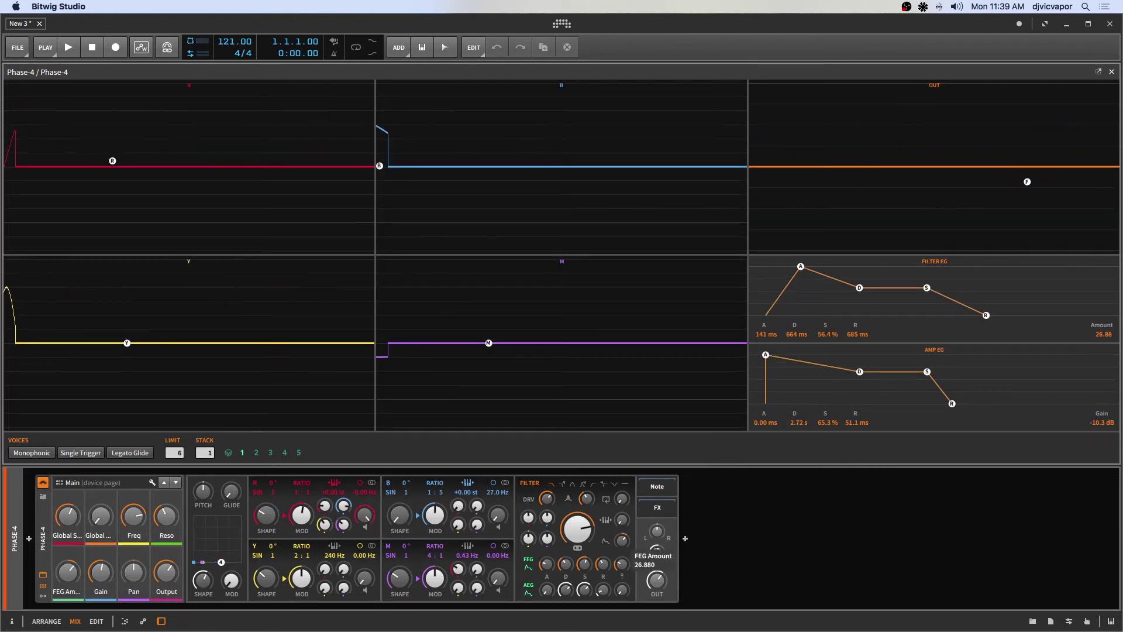
{"action": "left_click_drag", "start_coordinate": [657, 552], "coordinate": [657, 550]}
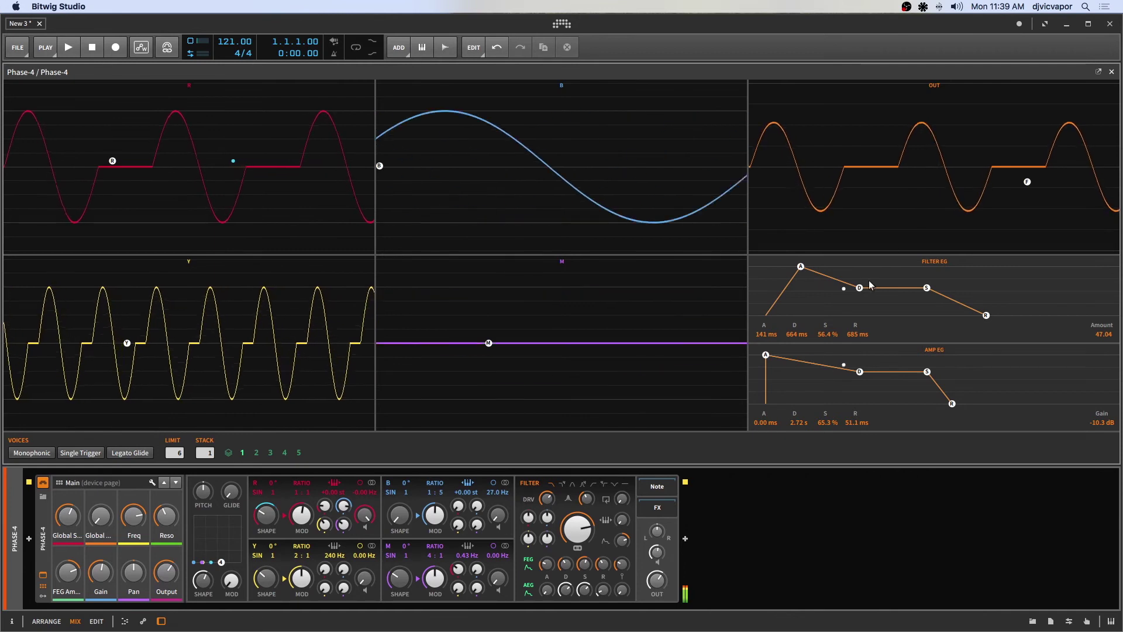
{"action": "left_click_drag", "start_coordinate": [859, 291], "coordinate": [910, 295]}
{"action": "left_click_drag", "start_coordinate": [983, 316], "coordinate": [965, 323]}
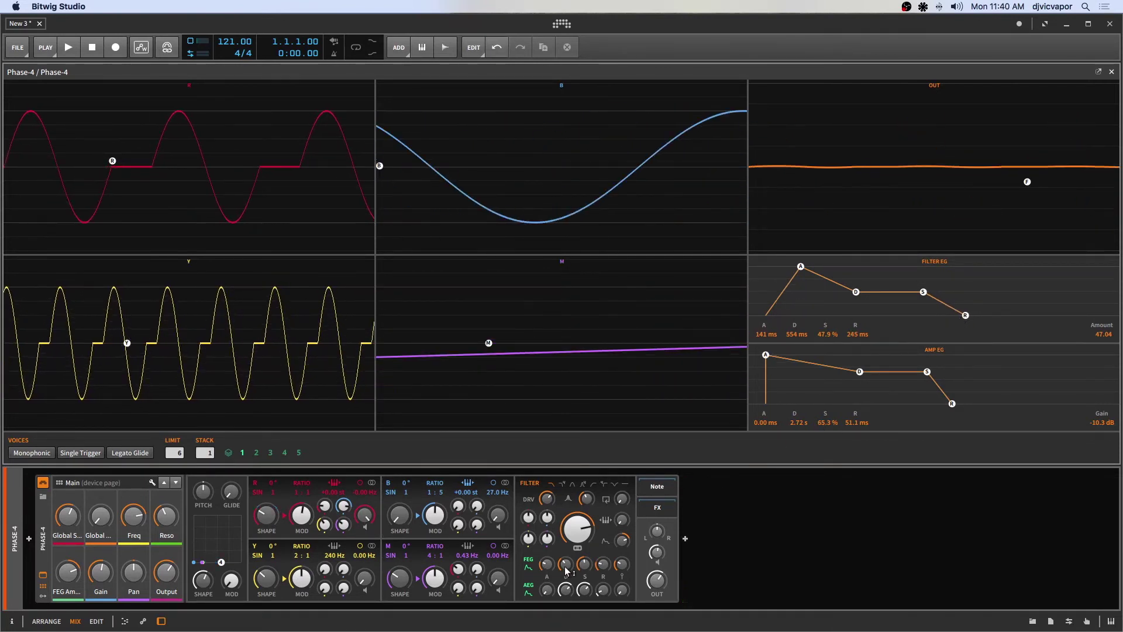
{"action": "left_click_drag", "start_coordinate": [623, 565], "coordinate": [620, 564]}
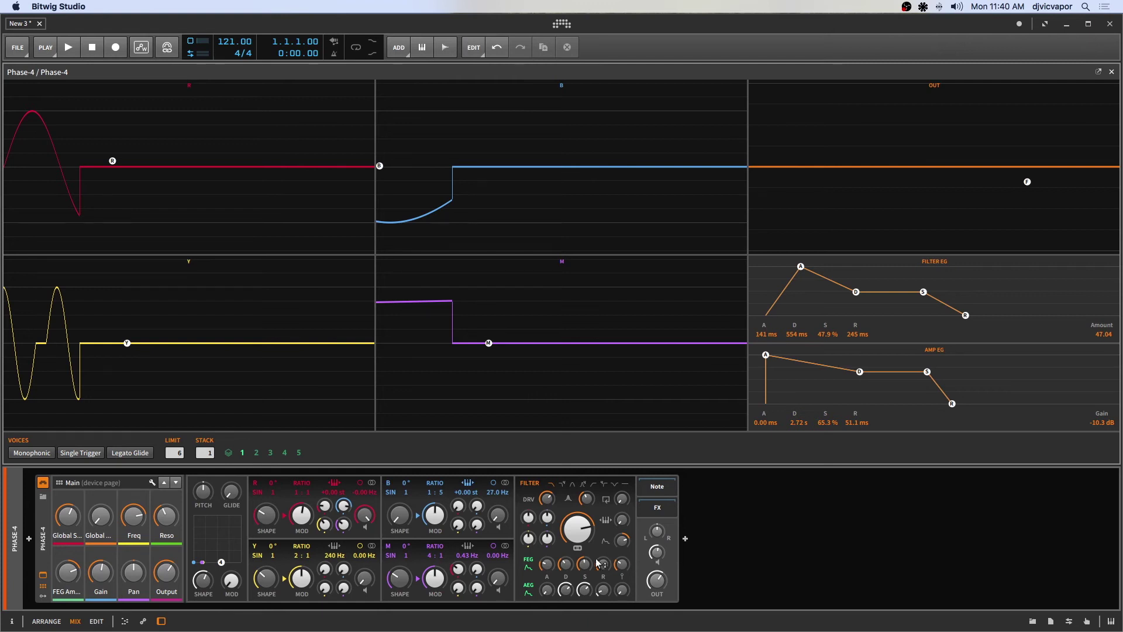
Step: Assign the amp envelope (AEG) as a modulator of the global modulation amount and leave modulation mapping
{"action": "left_click", "coordinate": [531, 591]}
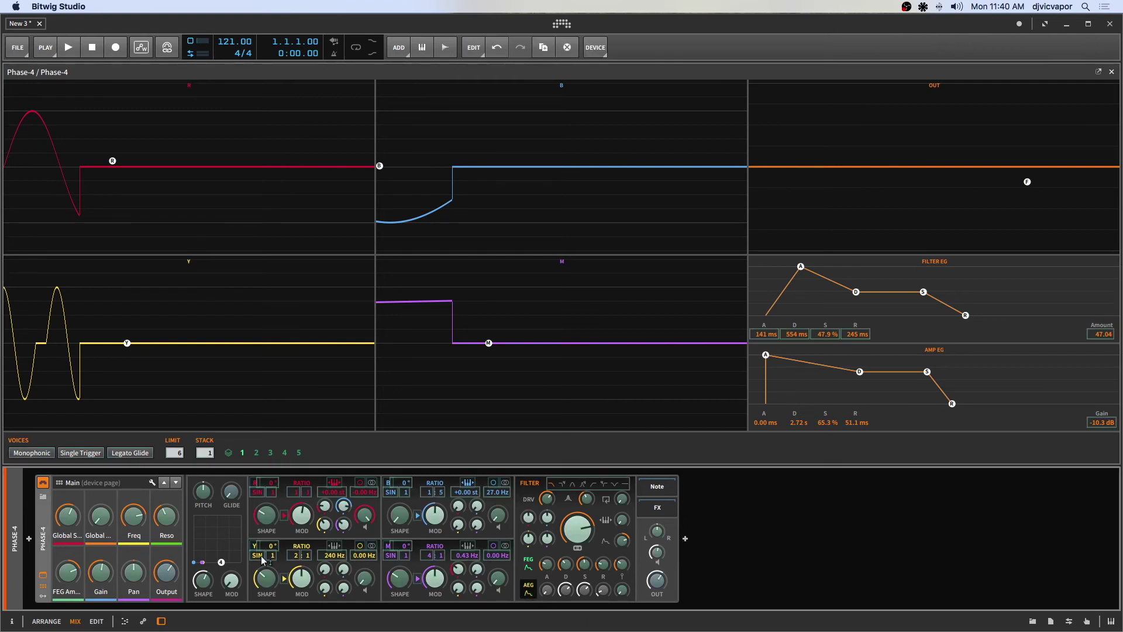
{"action": "left_click", "coordinate": [230, 583]}
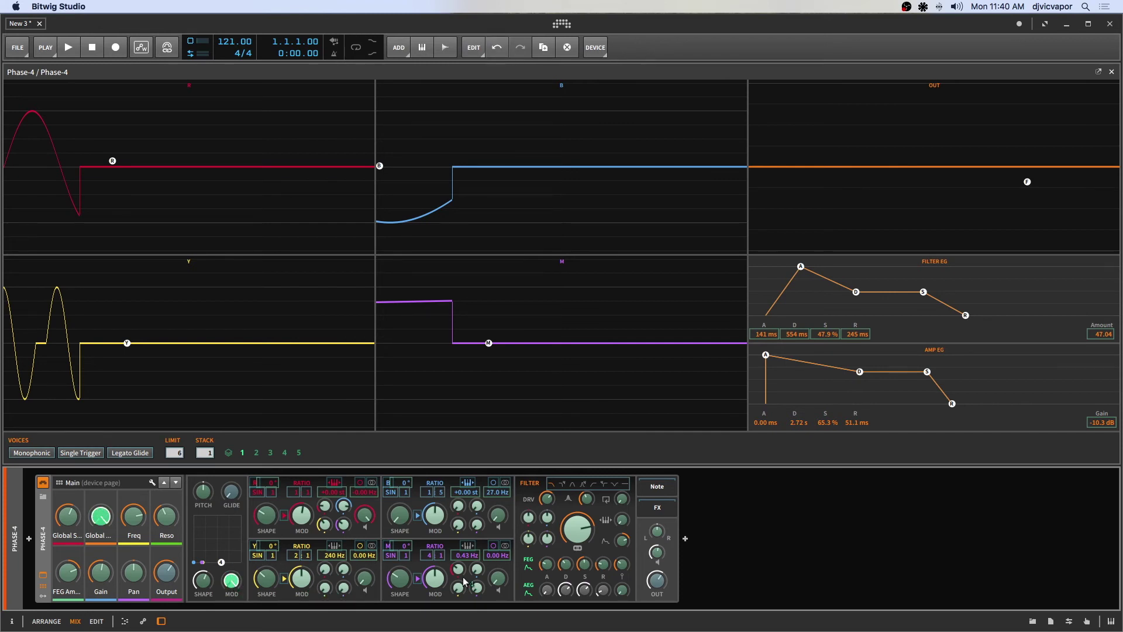
{"action": "left_click", "coordinate": [527, 592]}
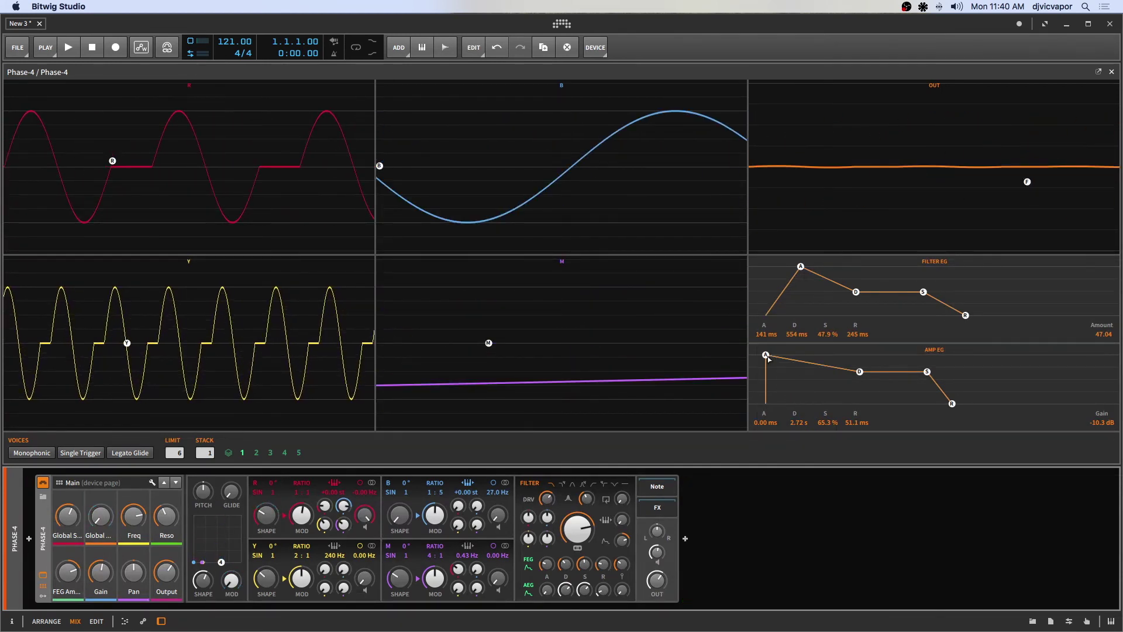
Step: Try a slow amp envelope with an 8.00 s attack, 1.35 s decay and 51.5% sustain
{"action": "left_click_drag", "start_coordinate": [859, 371], "coordinate": [801, 399]}
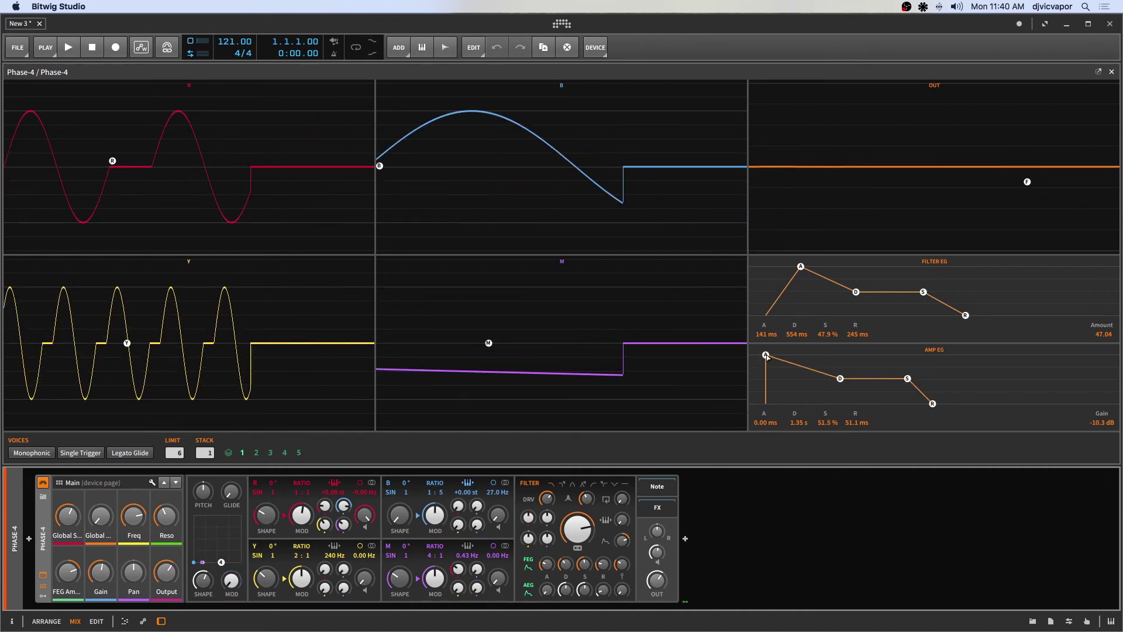
{"action": "left_click_drag", "start_coordinate": [766, 355], "coordinate": [821, 364]}
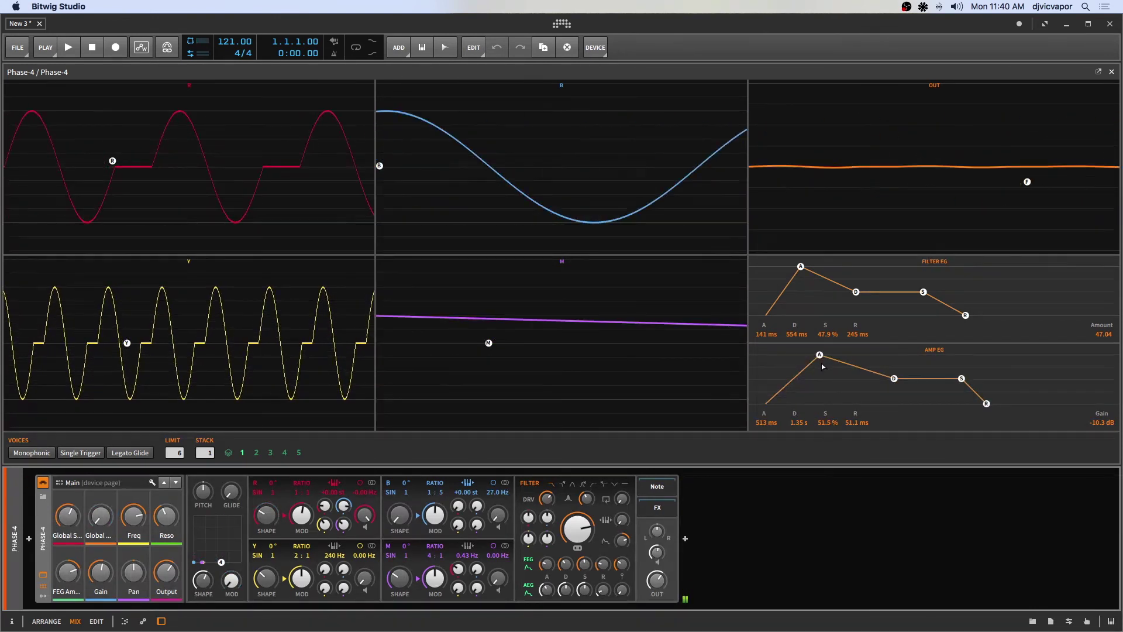
{"action": "left_click_drag", "start_coordinate": [822, 365], "coordinate": [914, 359]}
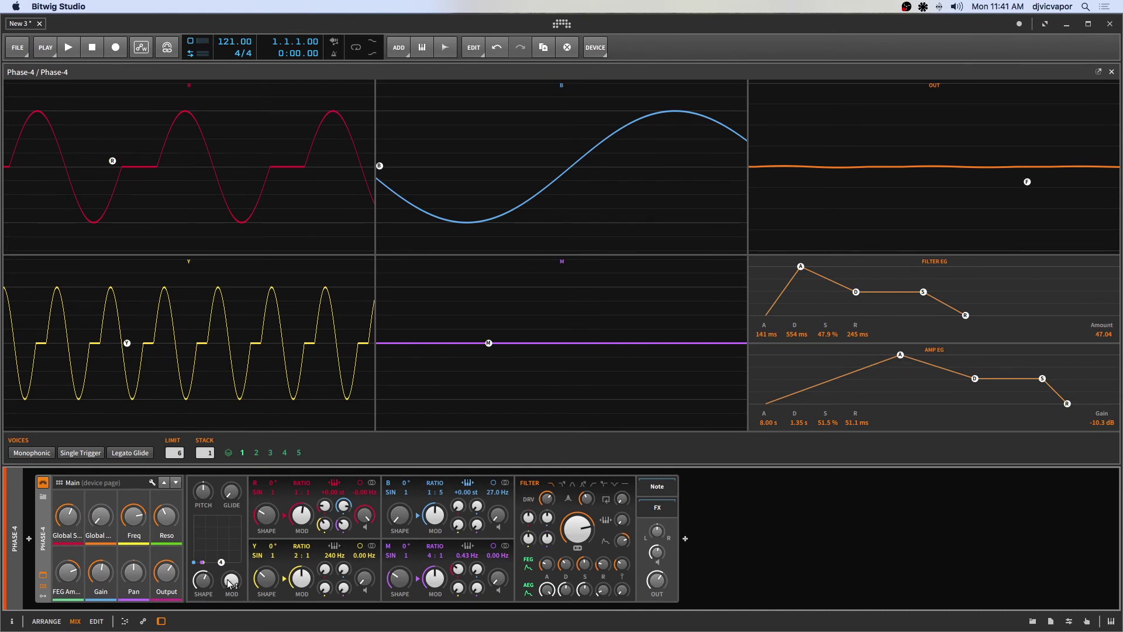
{"action": "left_click_drag", "start_coordinate": [231, 578], "coordinate": [231, 591]}
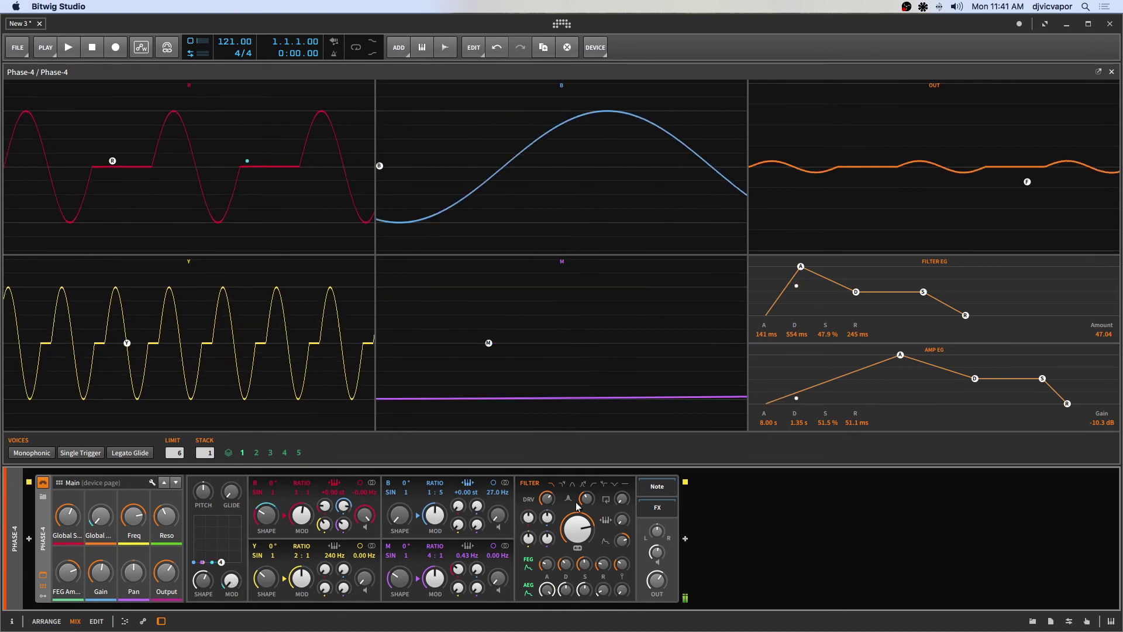
Step: Try a faster amp envelope with a 390 ms attack, 10.7 ms decay and 16.4% sustain
{"action": "left_click_drag", "start_coordinate": [900, 355], "coordinate": [814, 370]}
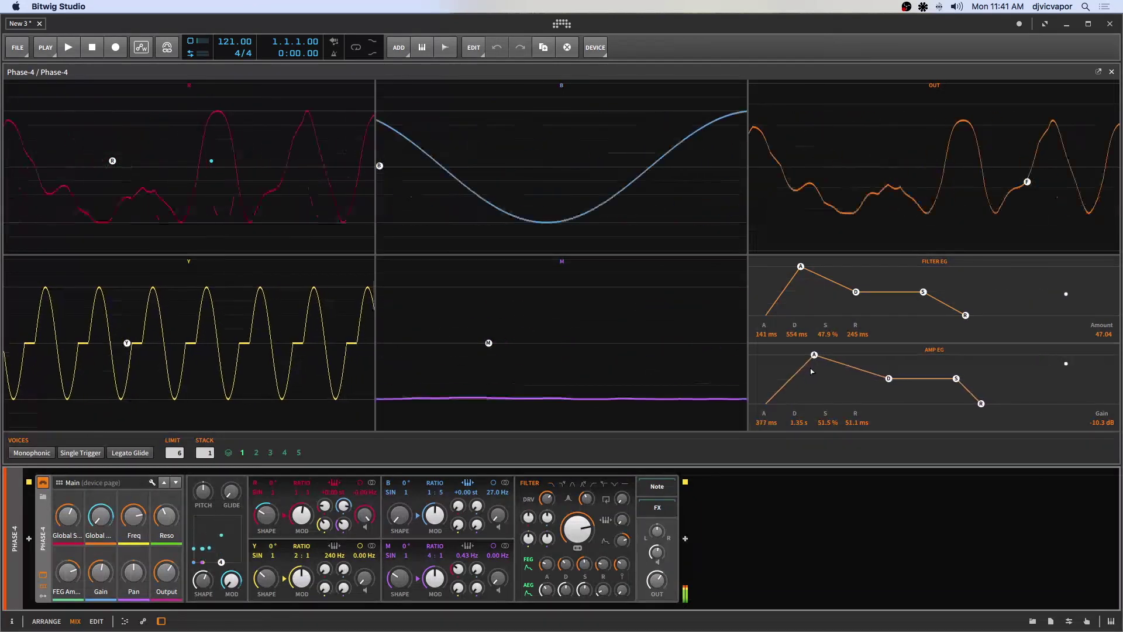
{"action": "left_click_drag", "start_coordinate": [889, 379], "coordinate": [825, 387]}
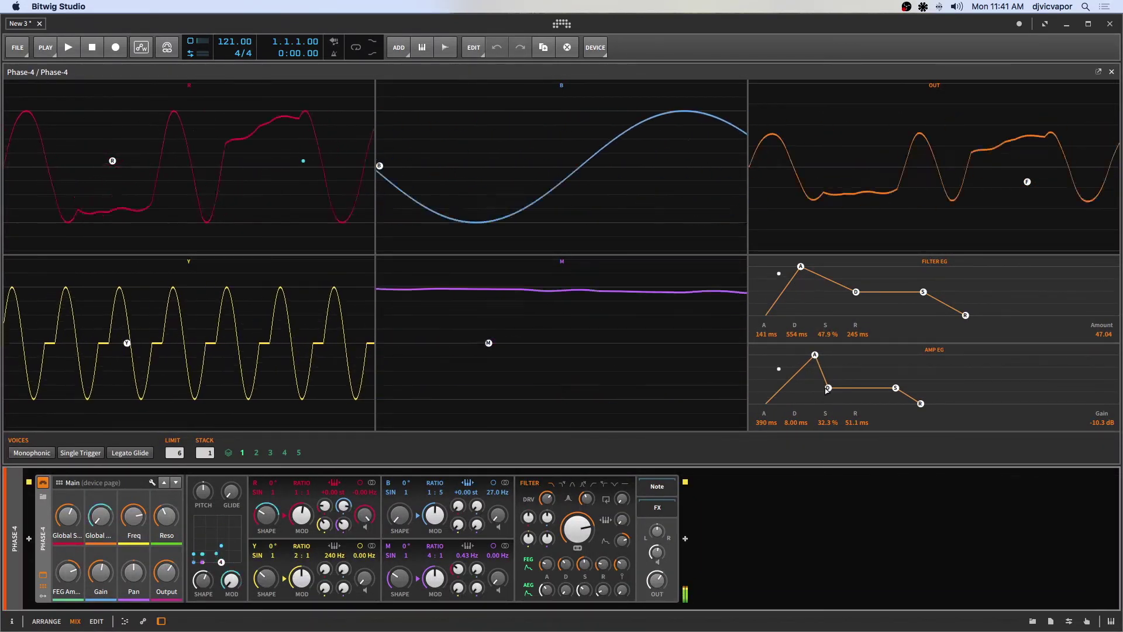
{"action": "left_click_drag", "start_coordinate": [825, 388], "coordinate": [829, 398]}
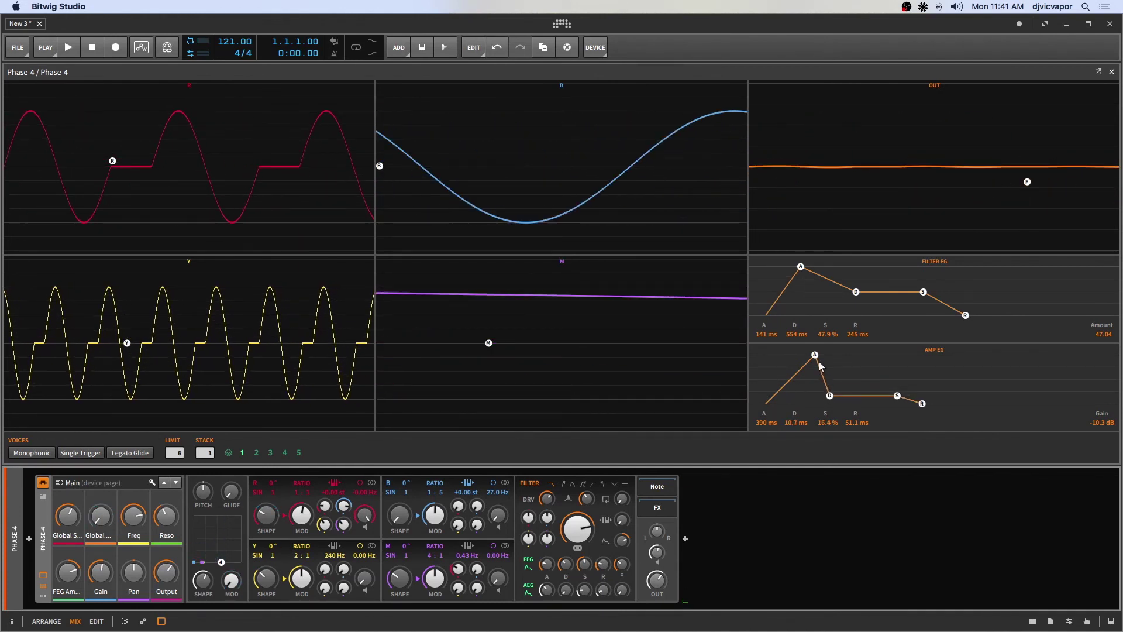
Step: Shape the amp envelope with a 2.01 ms attack, 562 ms decay, 45.1% sustain and 610 ms release
{"action": "left_click_drag", "start_coordinate": [815, 356], "coordinate": [775, 367]}
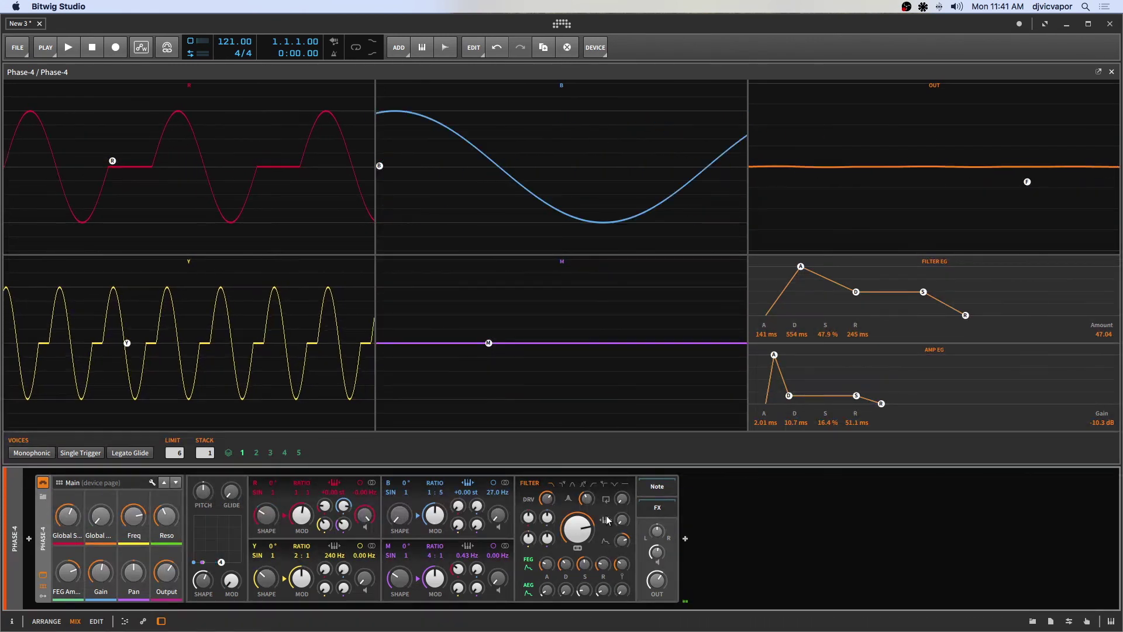
{"action": "left_click_drag", "start_coordinate": [790, 397], "coordinate": [831, 383]}
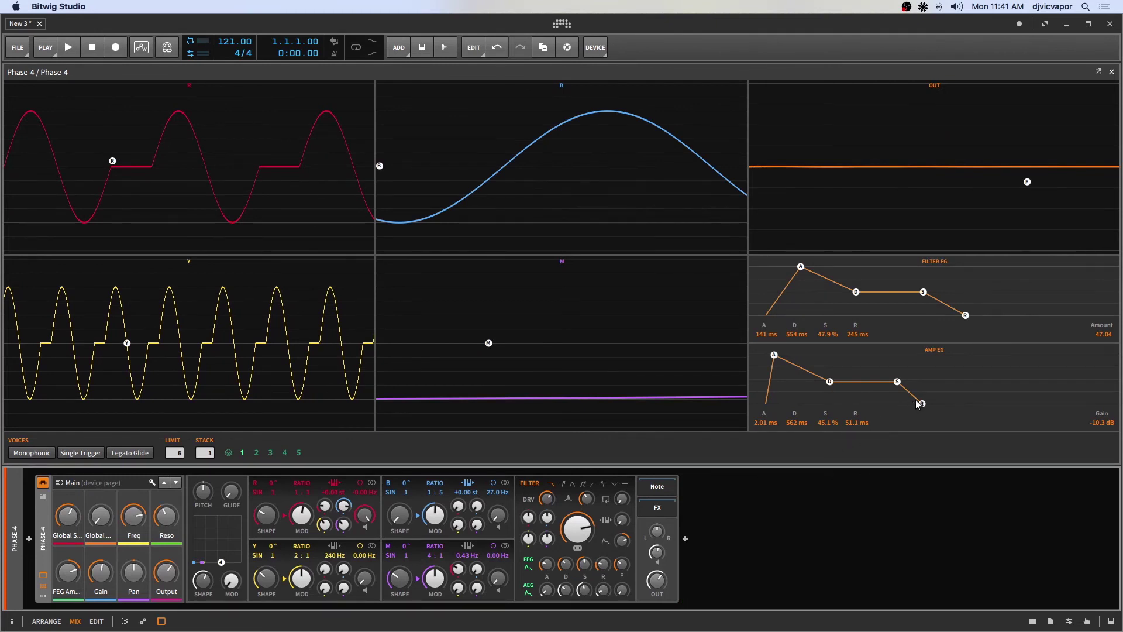
{"action": "left_click", "coordinate": [917, 401]}
{"action": "left_click_drag", "start_coordinate": [928, 402], "coordinate": [956, 396]}
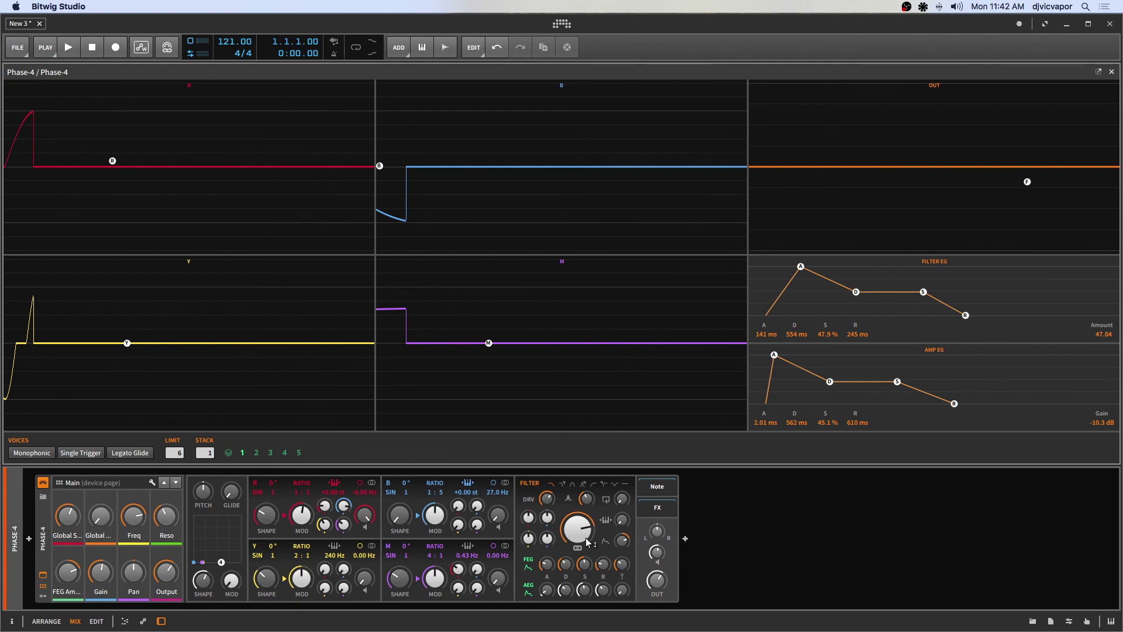
Step: Raise the filter frequency to 10.364 kHz
{"action": "mouse_move", "coordinate": [586, 539]}
{"action": "left_click_drag", "start_coordinate": [580, 532], "coordinate": [580, 530]}
{"action": "mouse_move", "coordinate": [581, 535]}
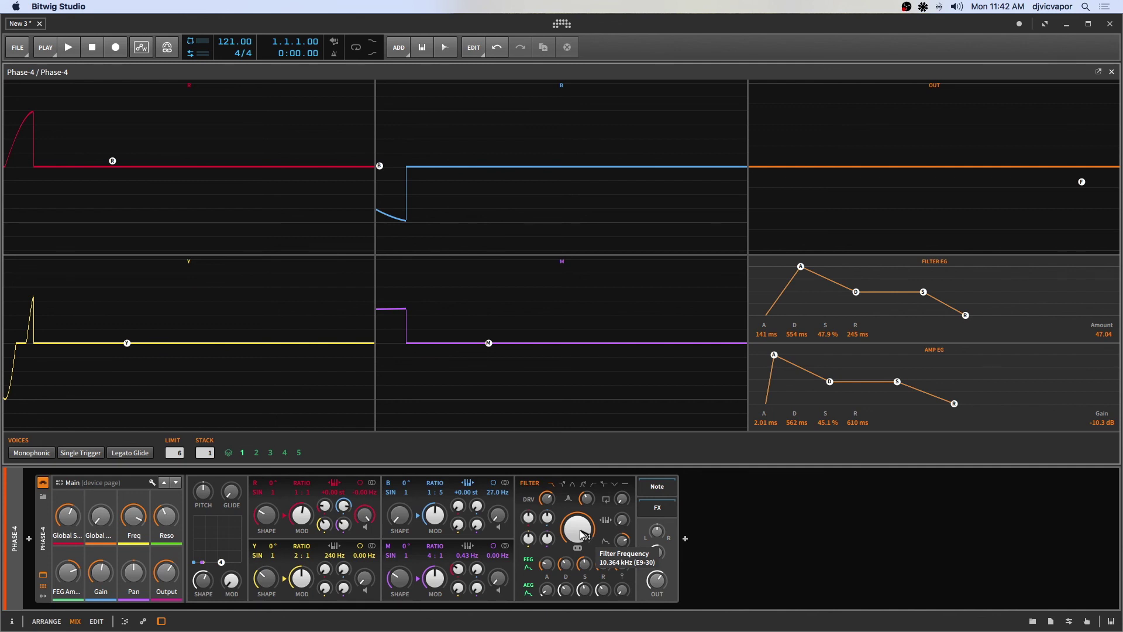
{"action": "mouse_move", "coordinate": [485, 533]}
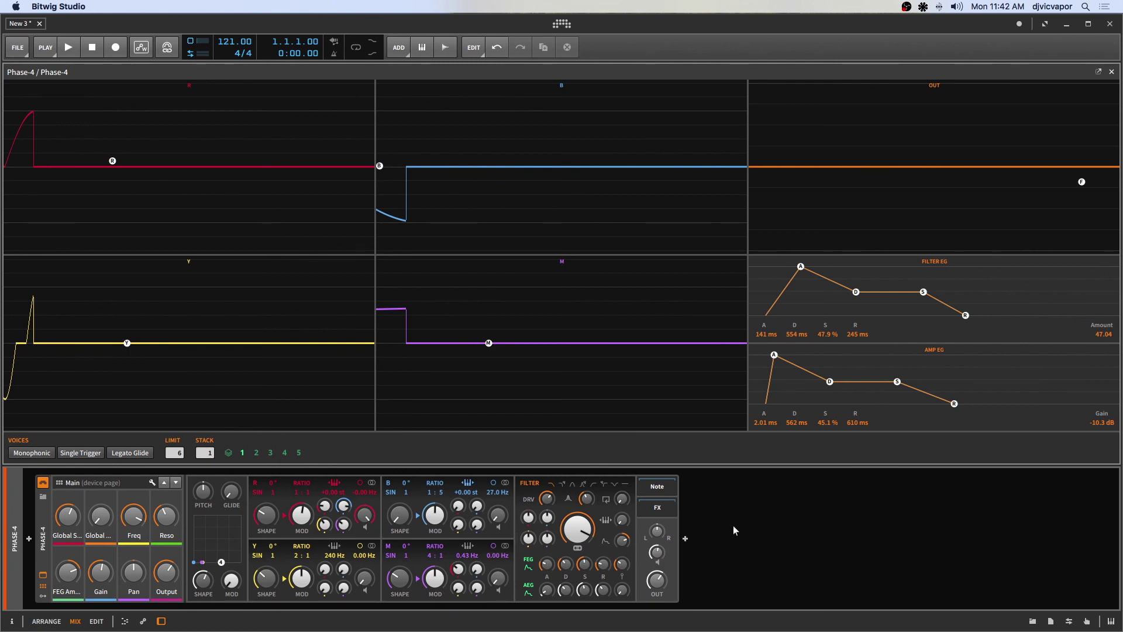